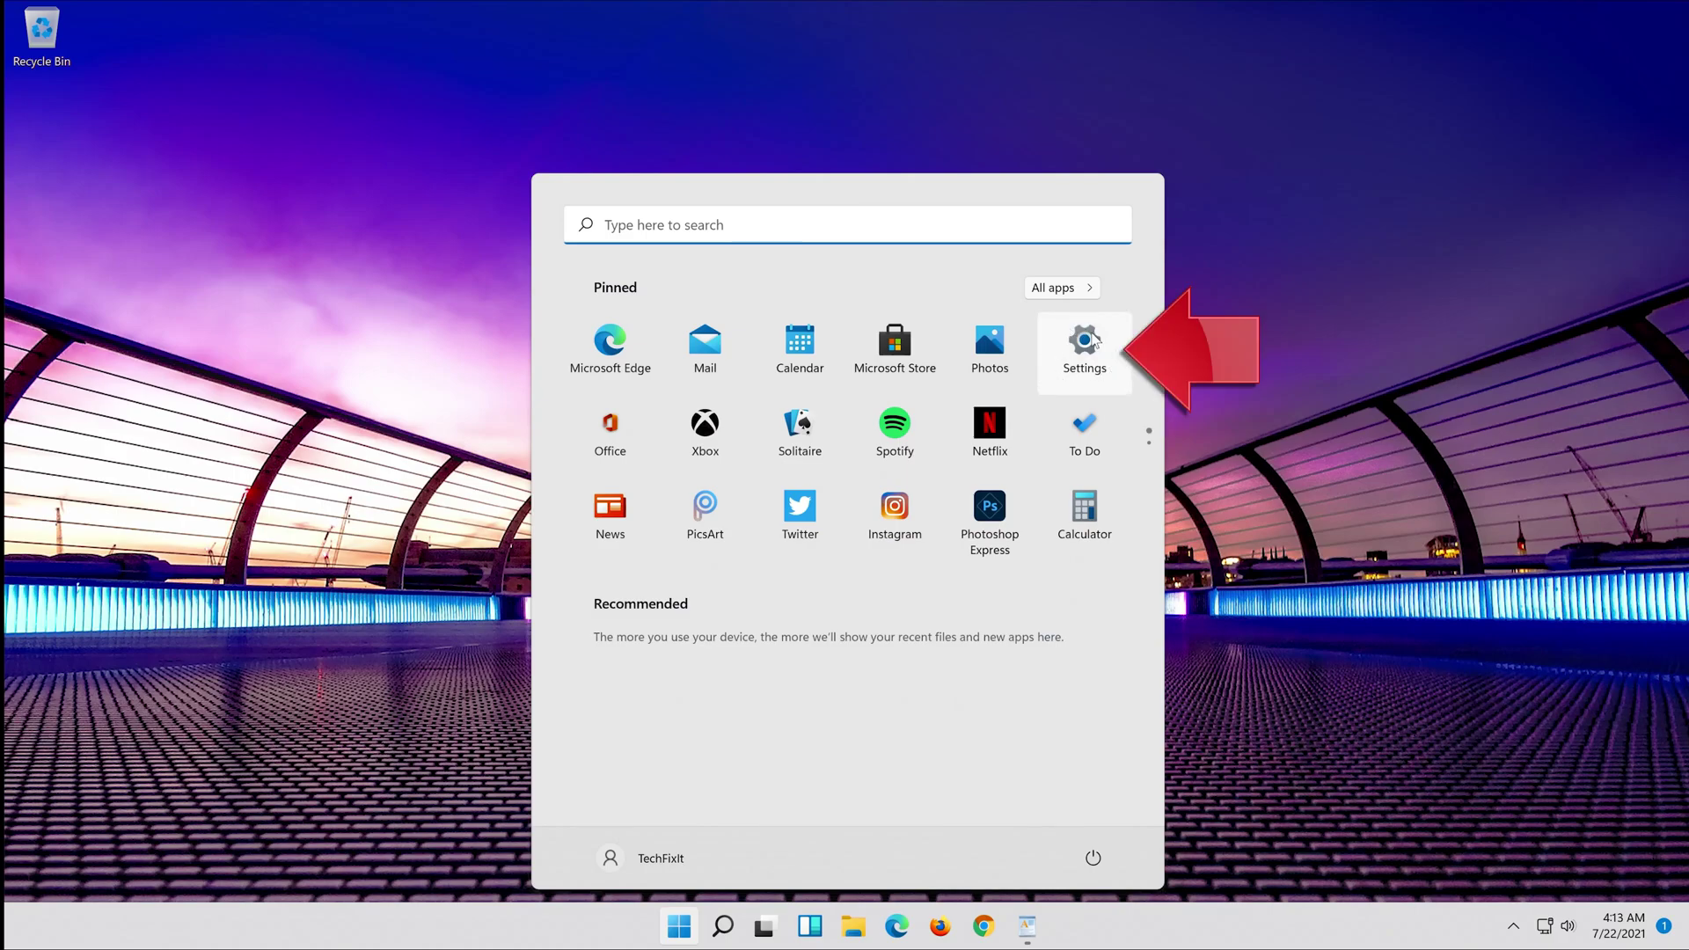
Open Windows Settings and go to System > Troubleshoot
click(1096, 341)
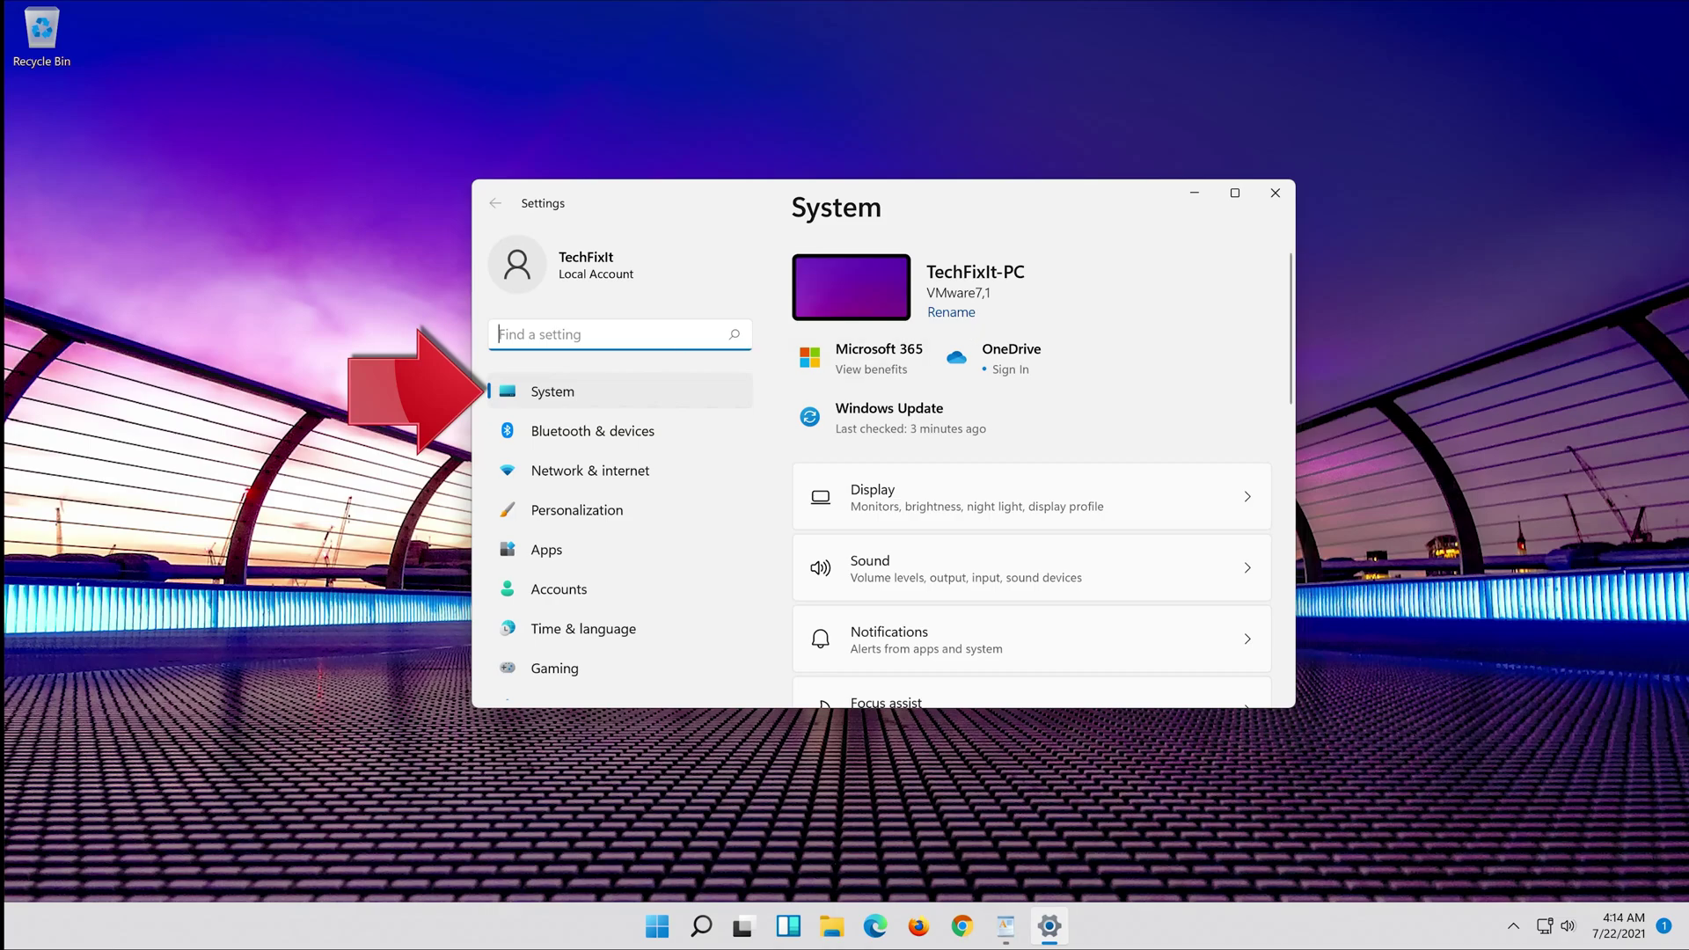
click(613, 398)
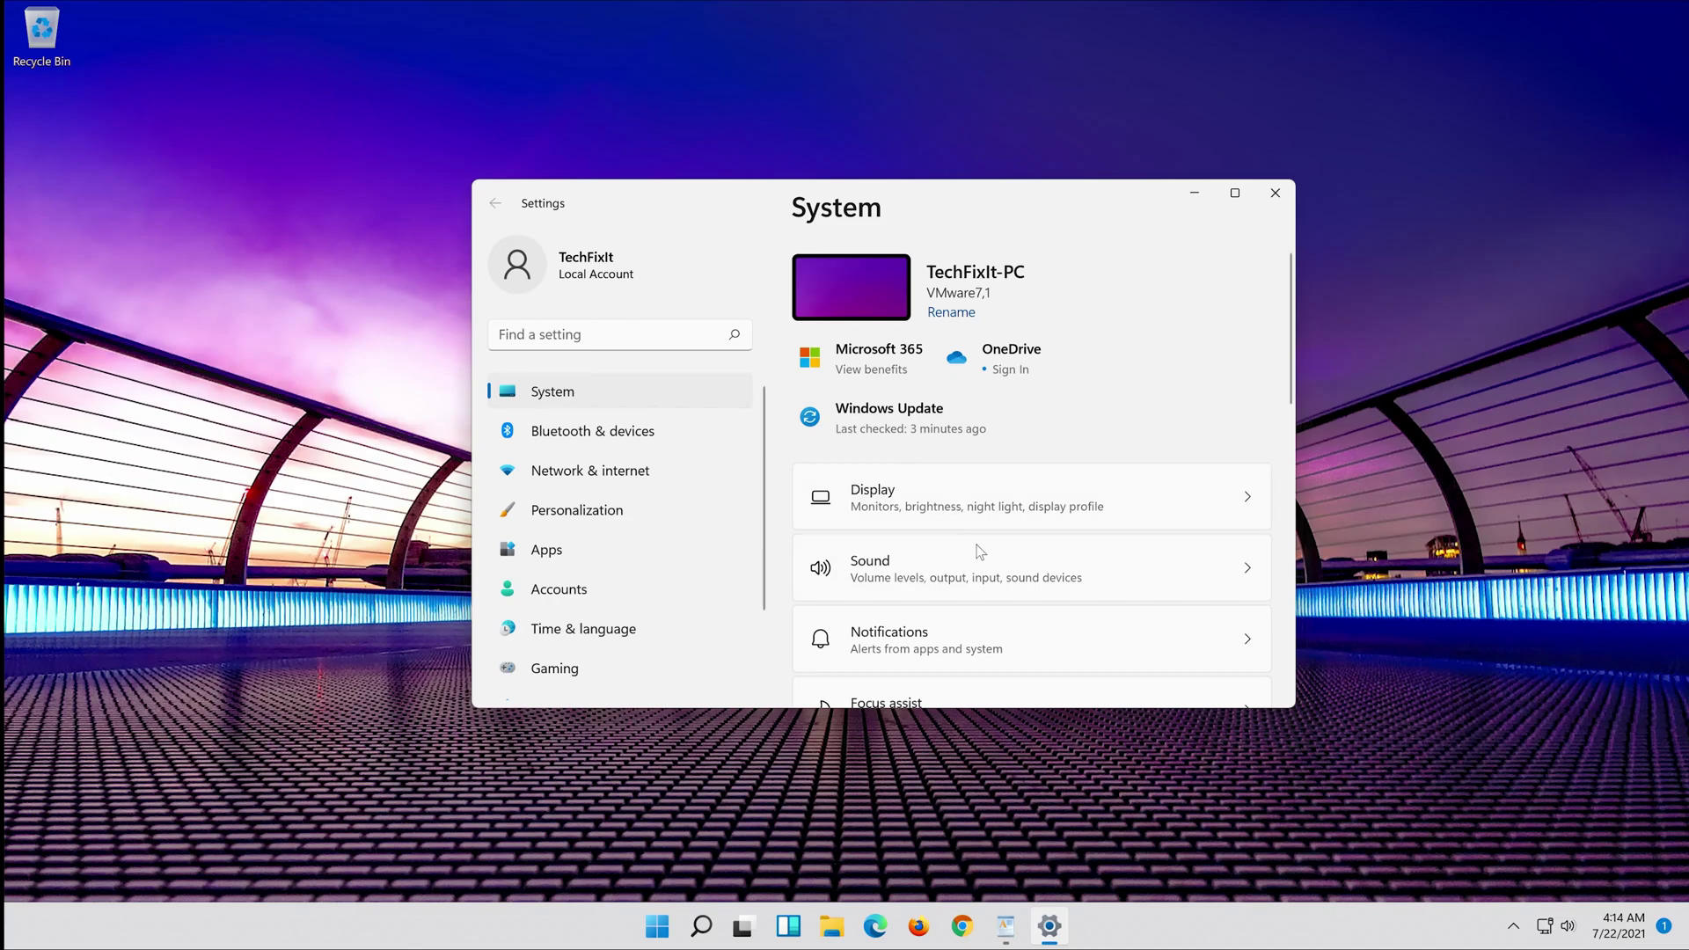
scroll(979, 550, down, 5)
scroll(979, 551, down, 3)
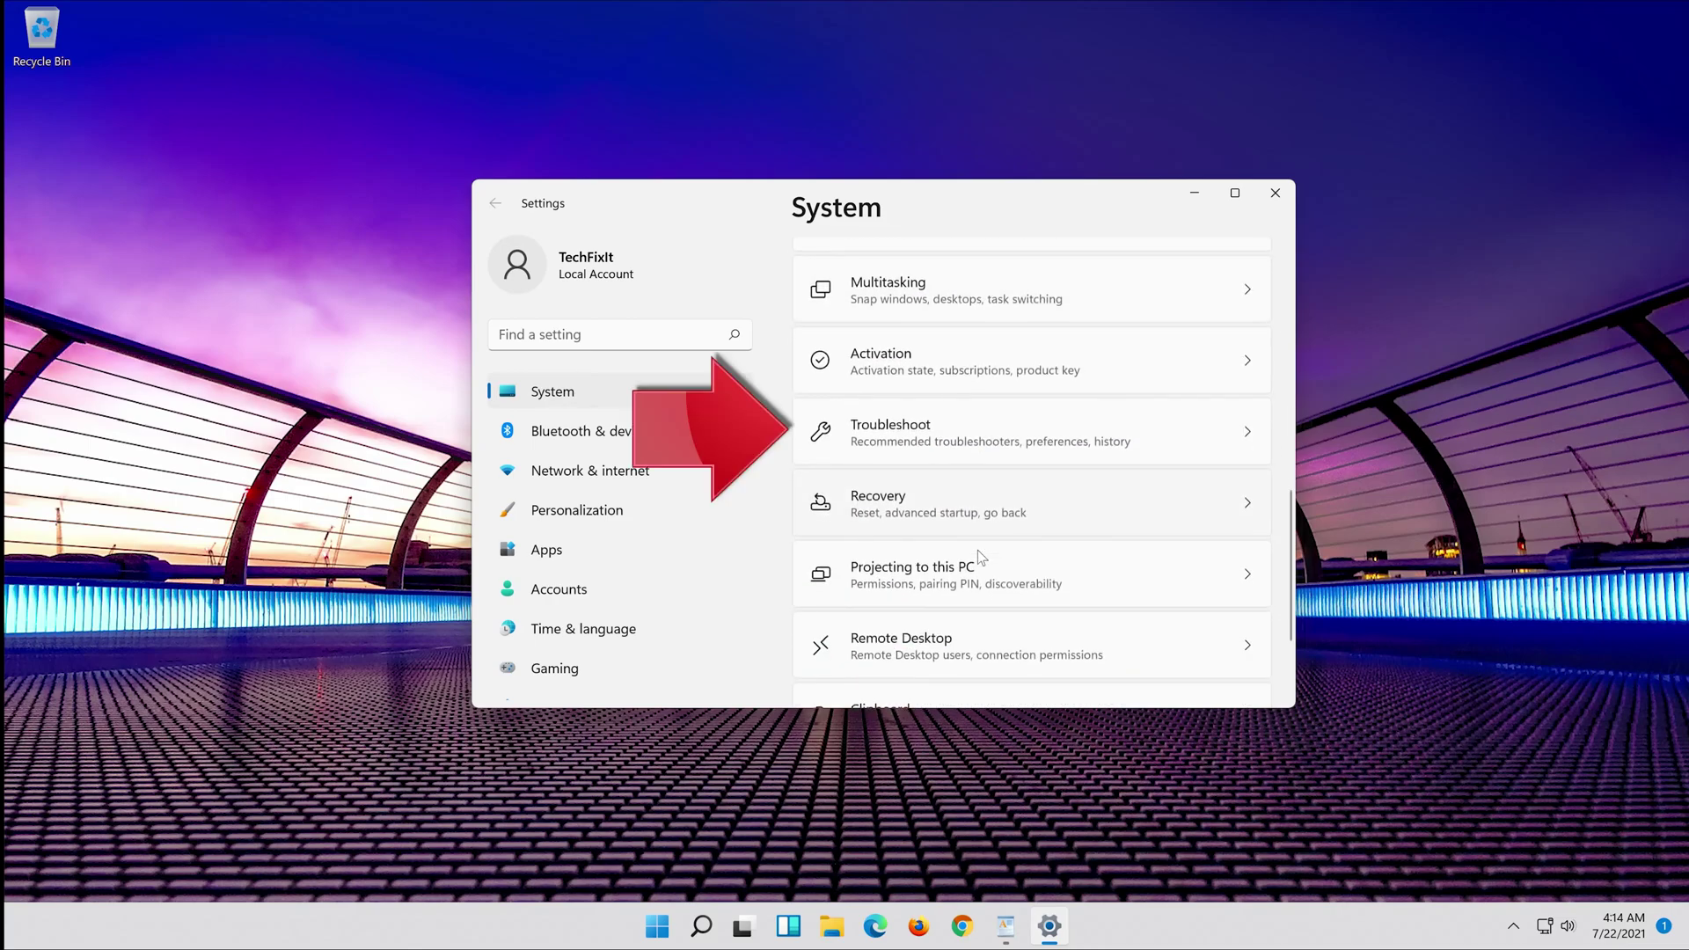
click(1055, 449)
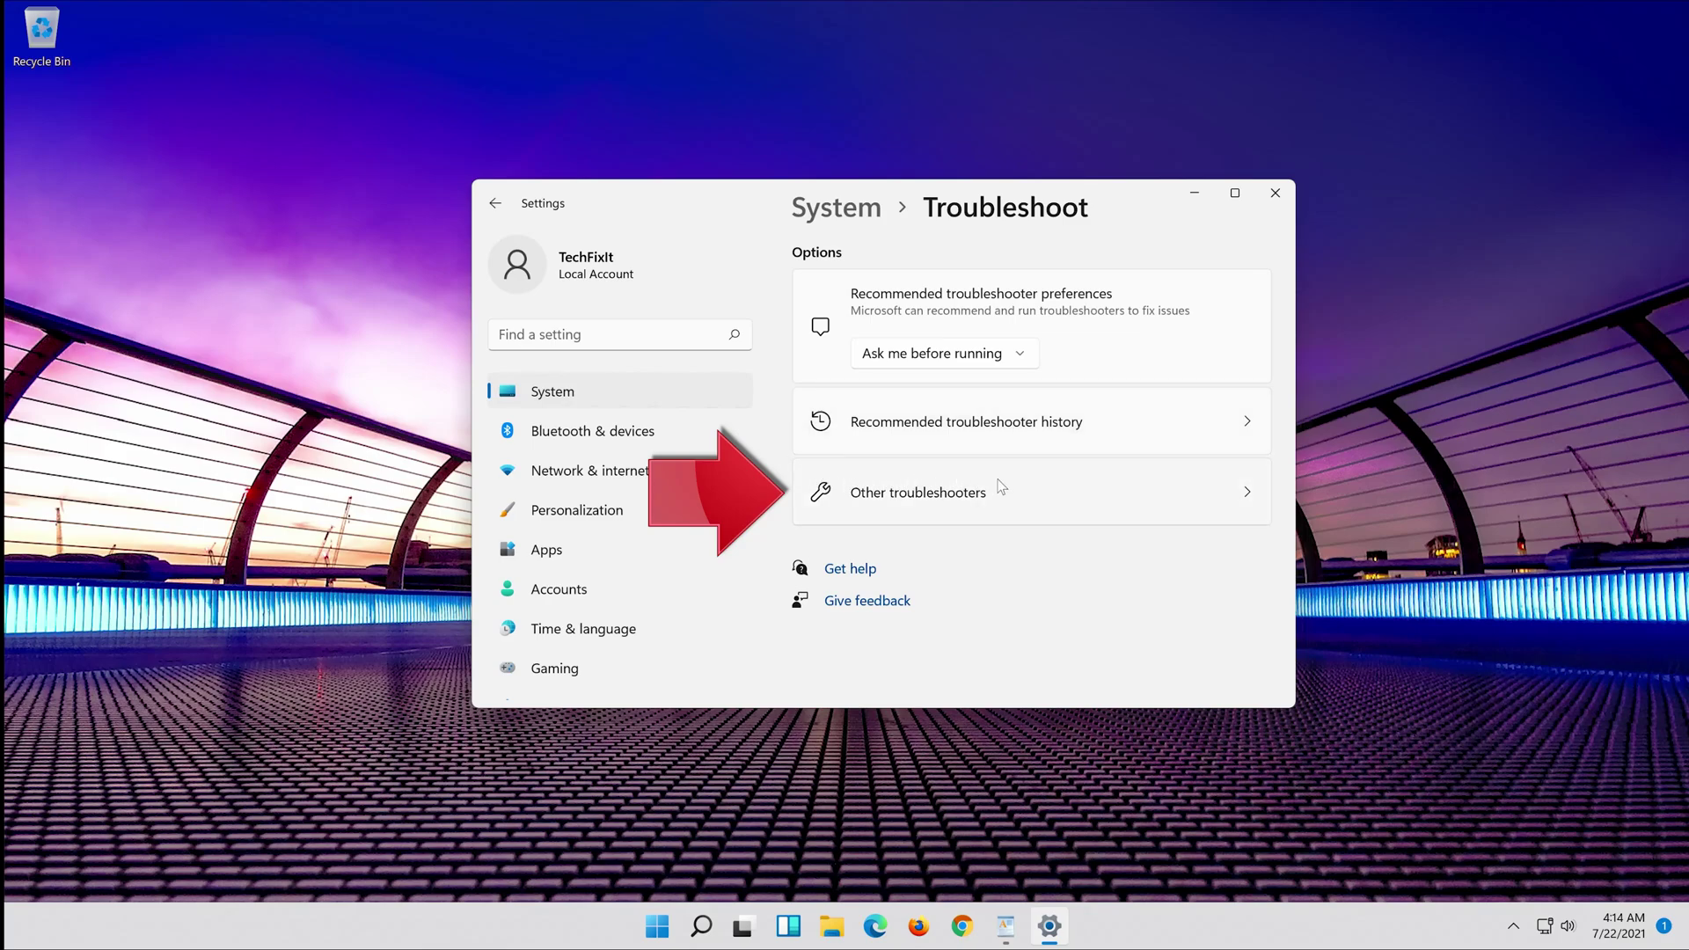
Run the Windows Update troubleshooter from Other troubleshooters and close its results
click(978, 513)
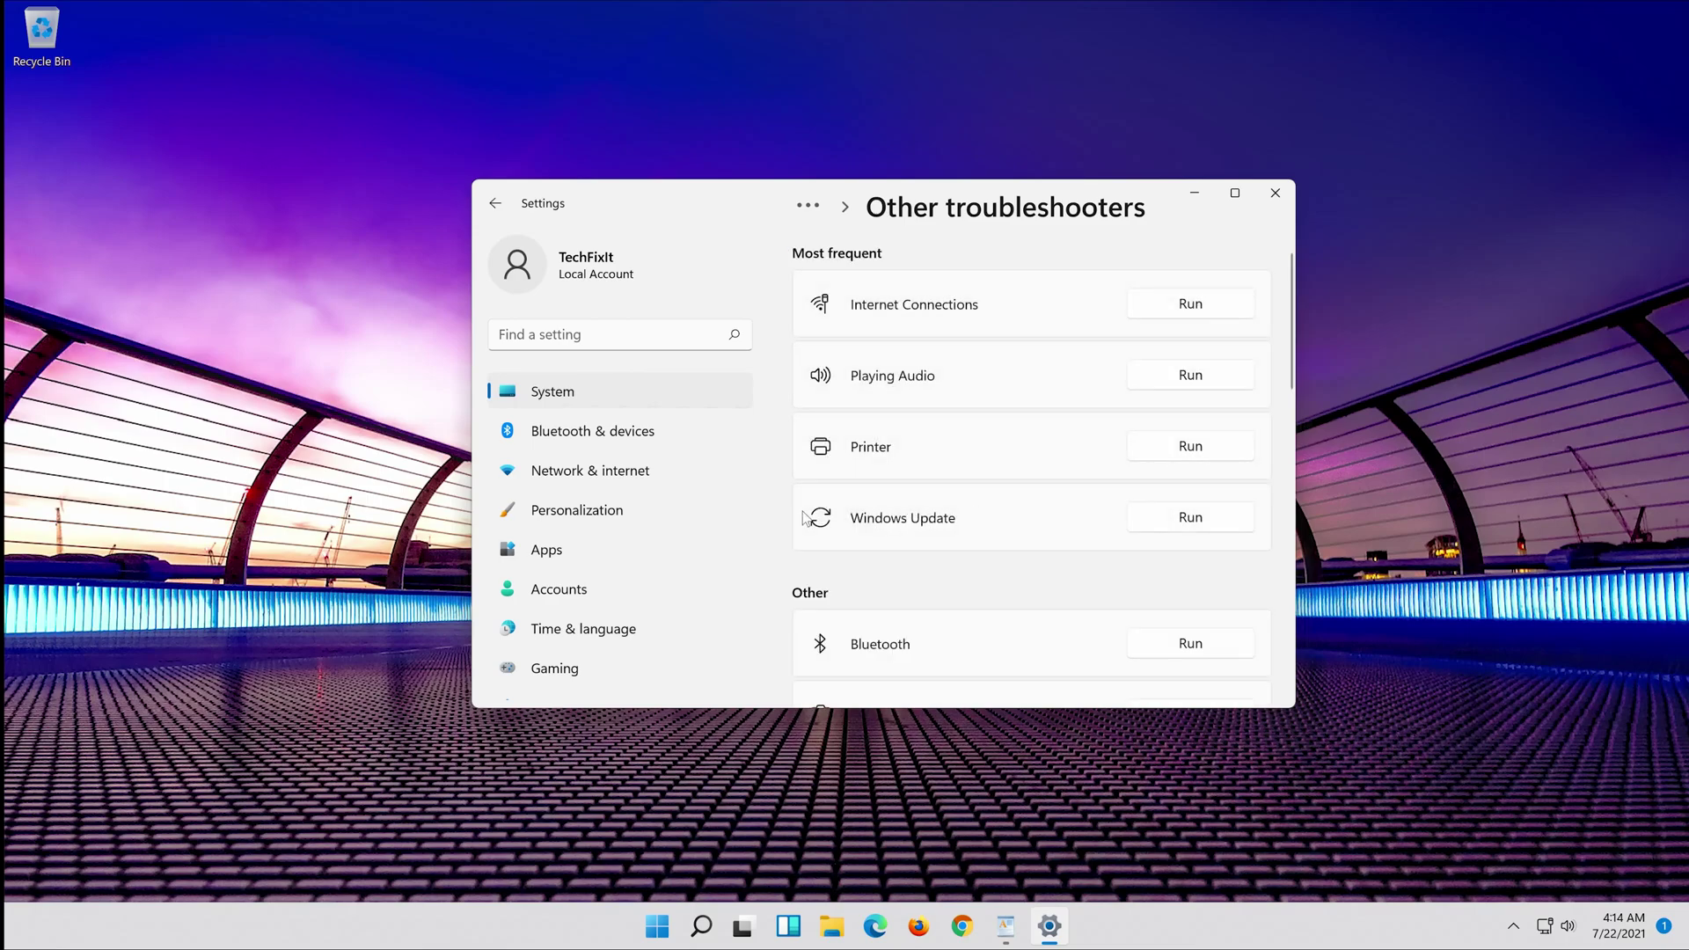
click(1198, 521)
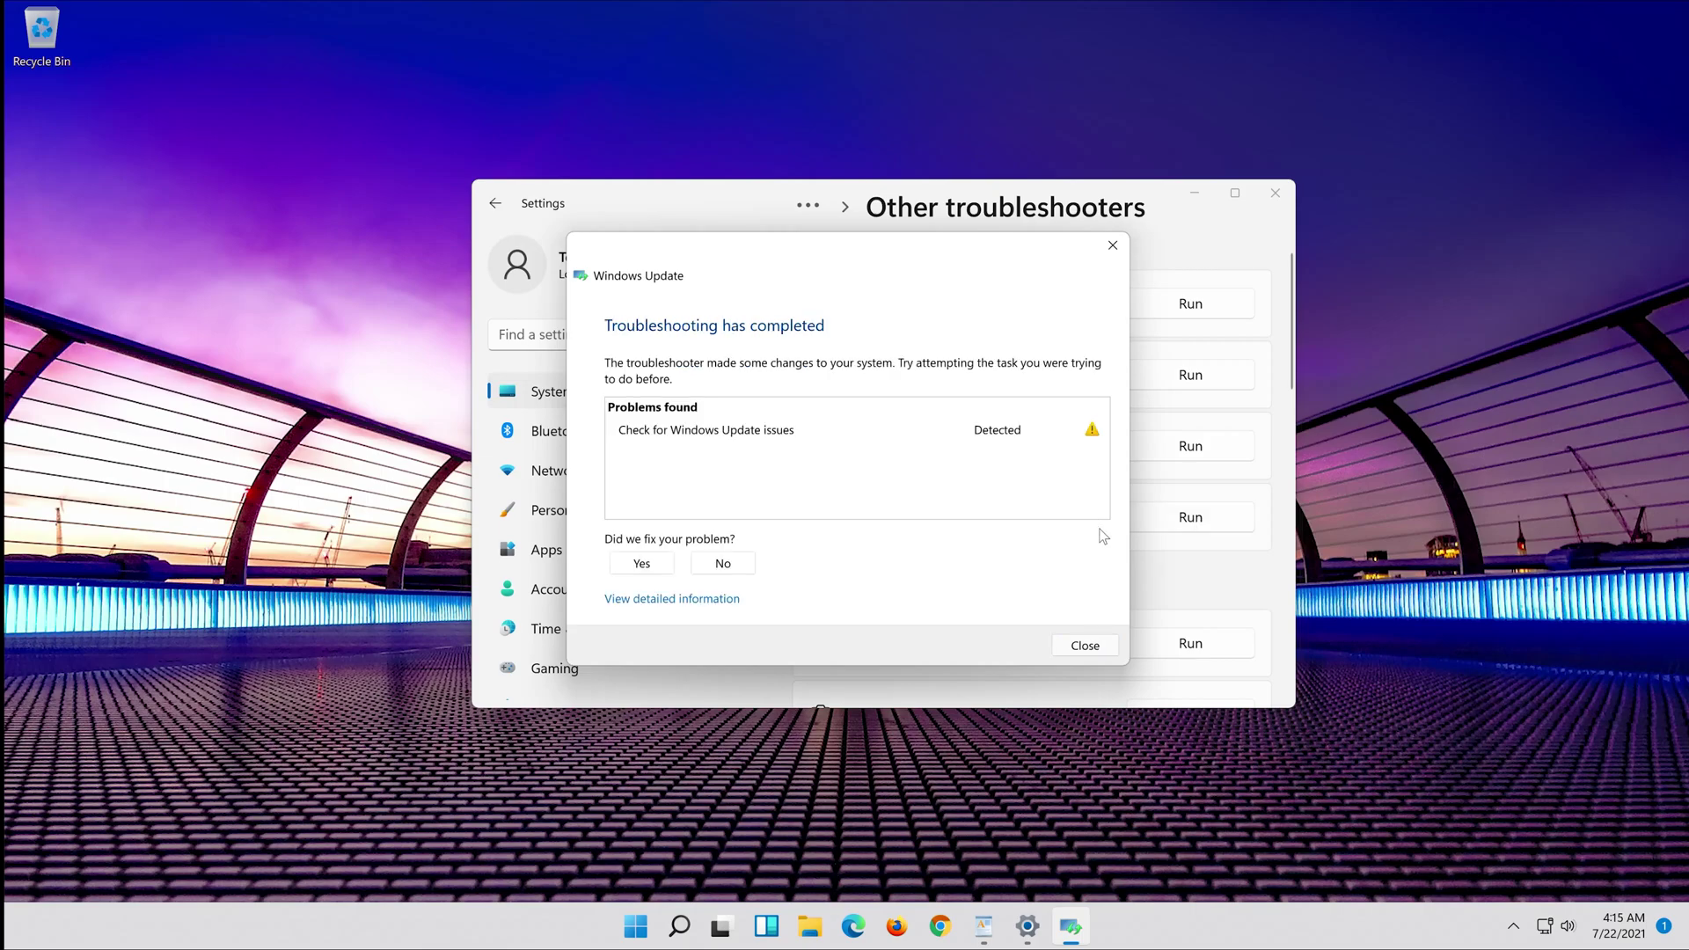
click(1085, 646)
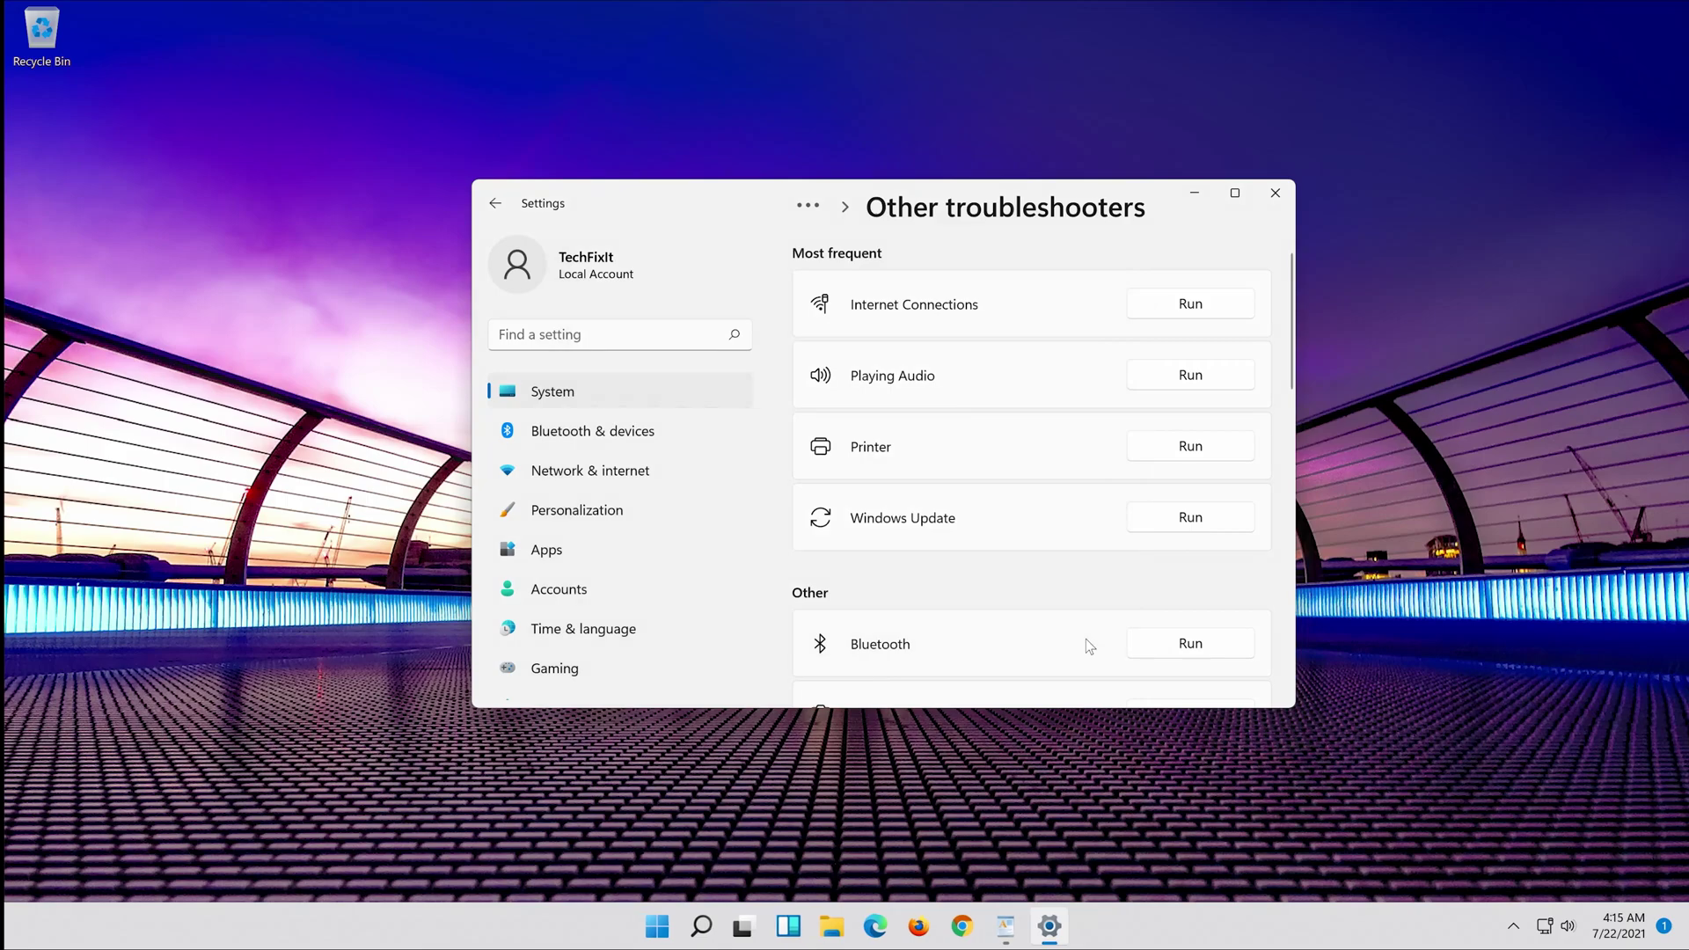
Close Settings, restart the PC from Start > Power, then launch Firefox after reboot
click(1275, 193)
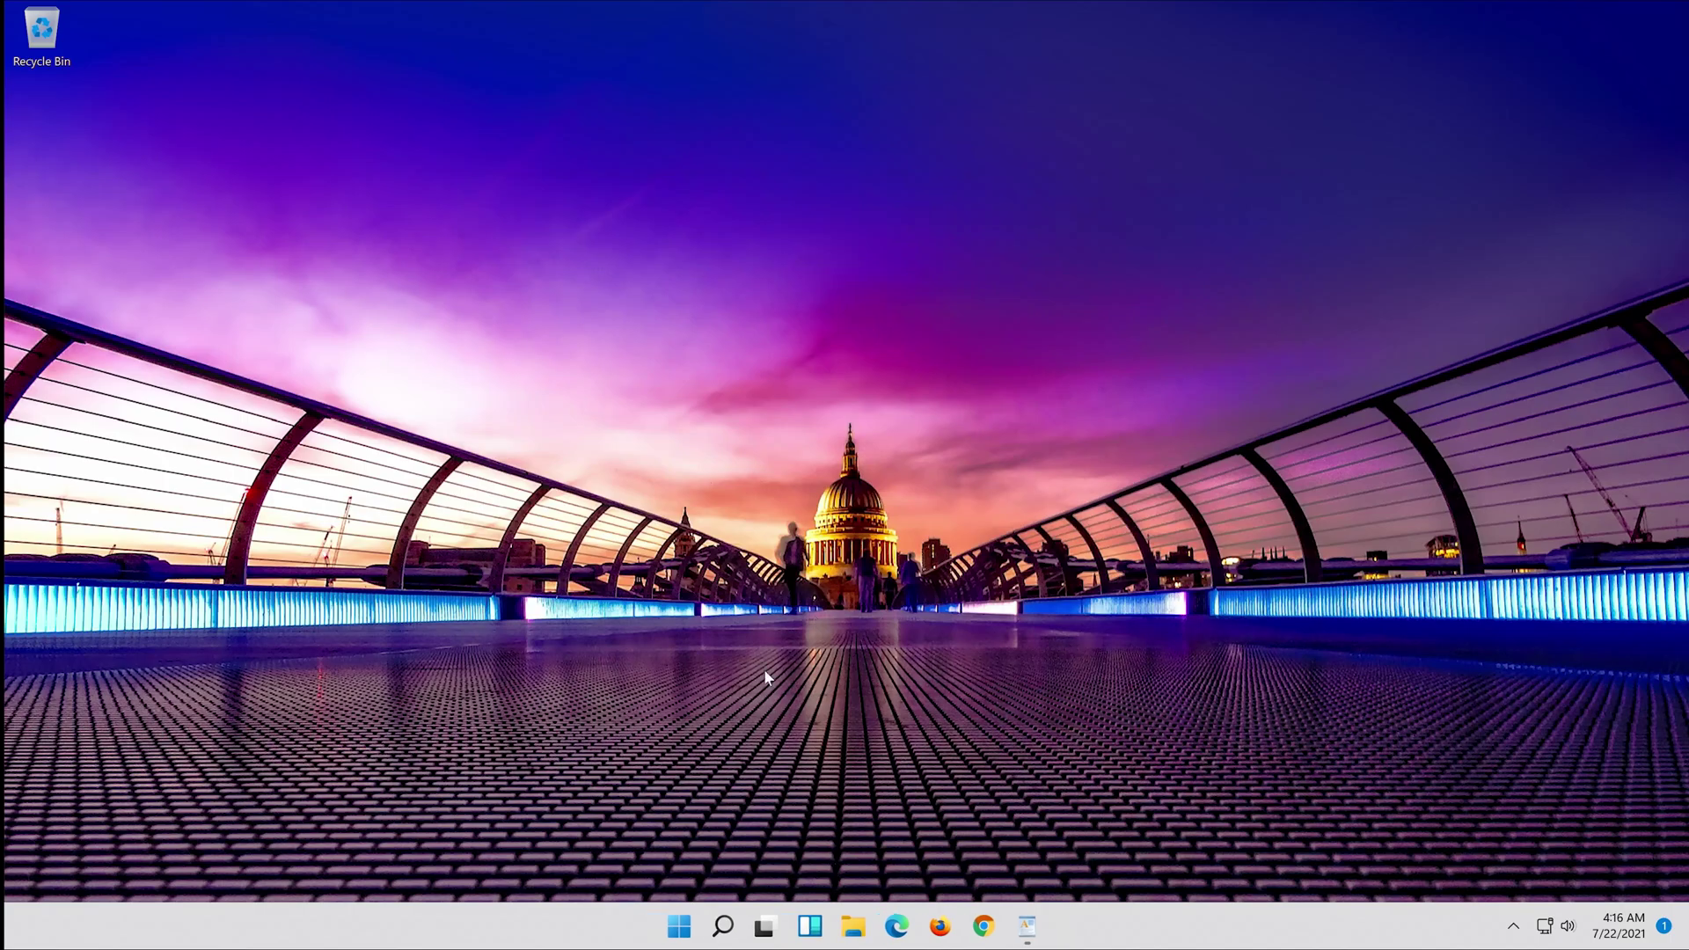
click(691, 924)
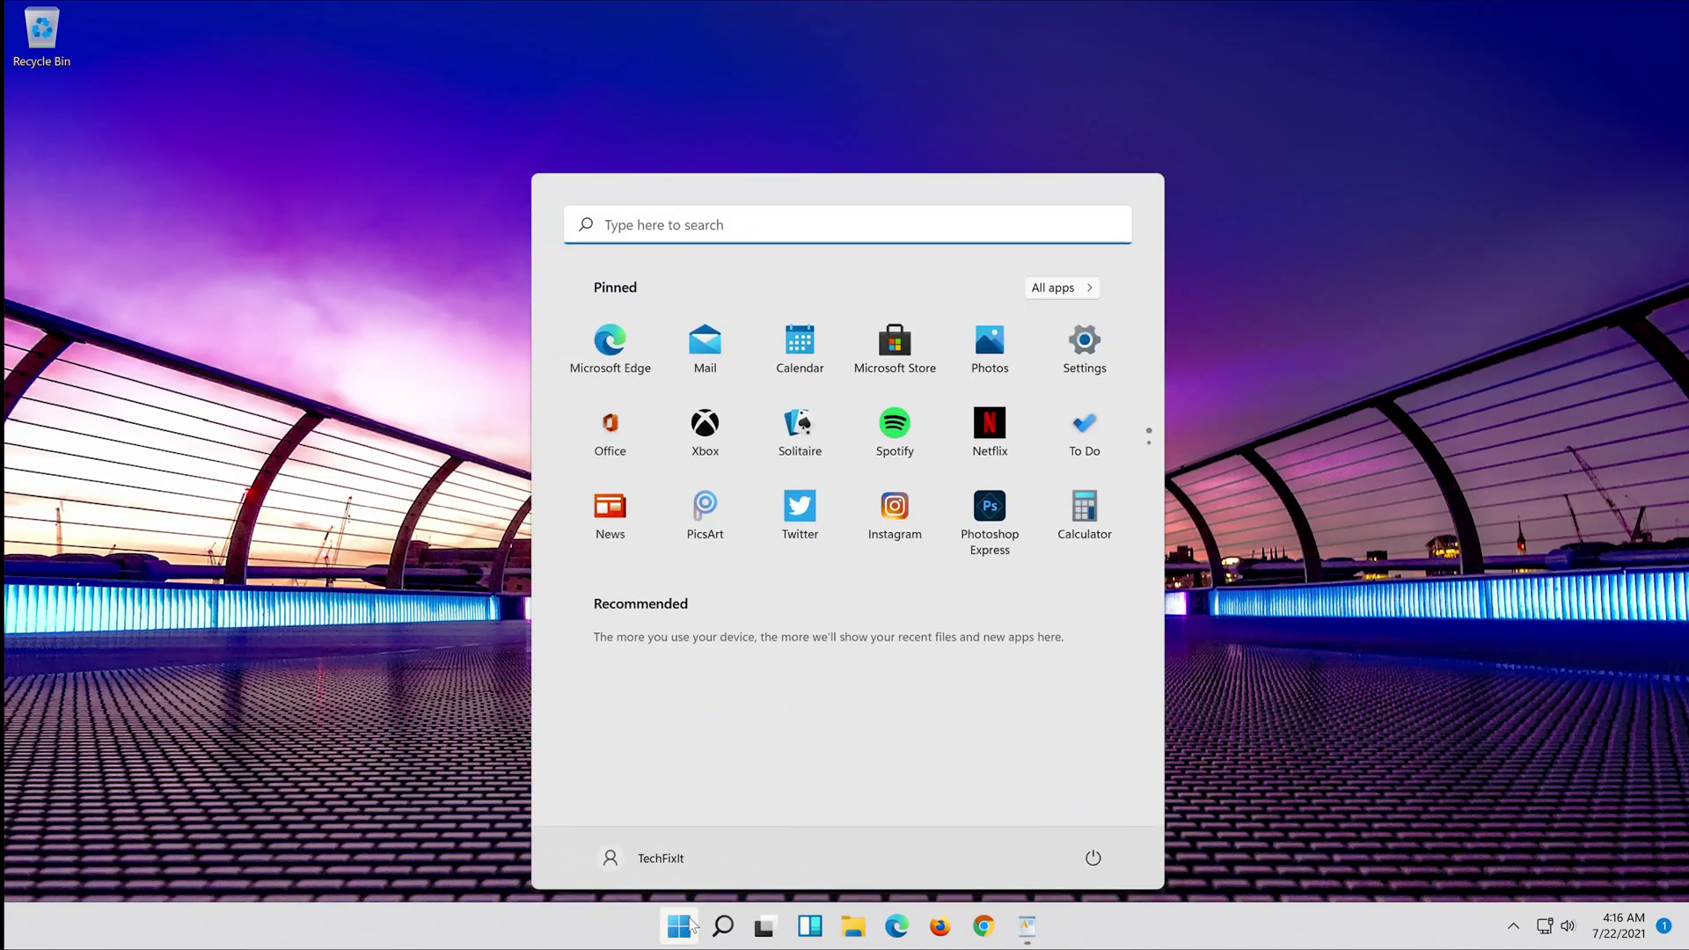
click(1093, 860)
click(1109, 823)
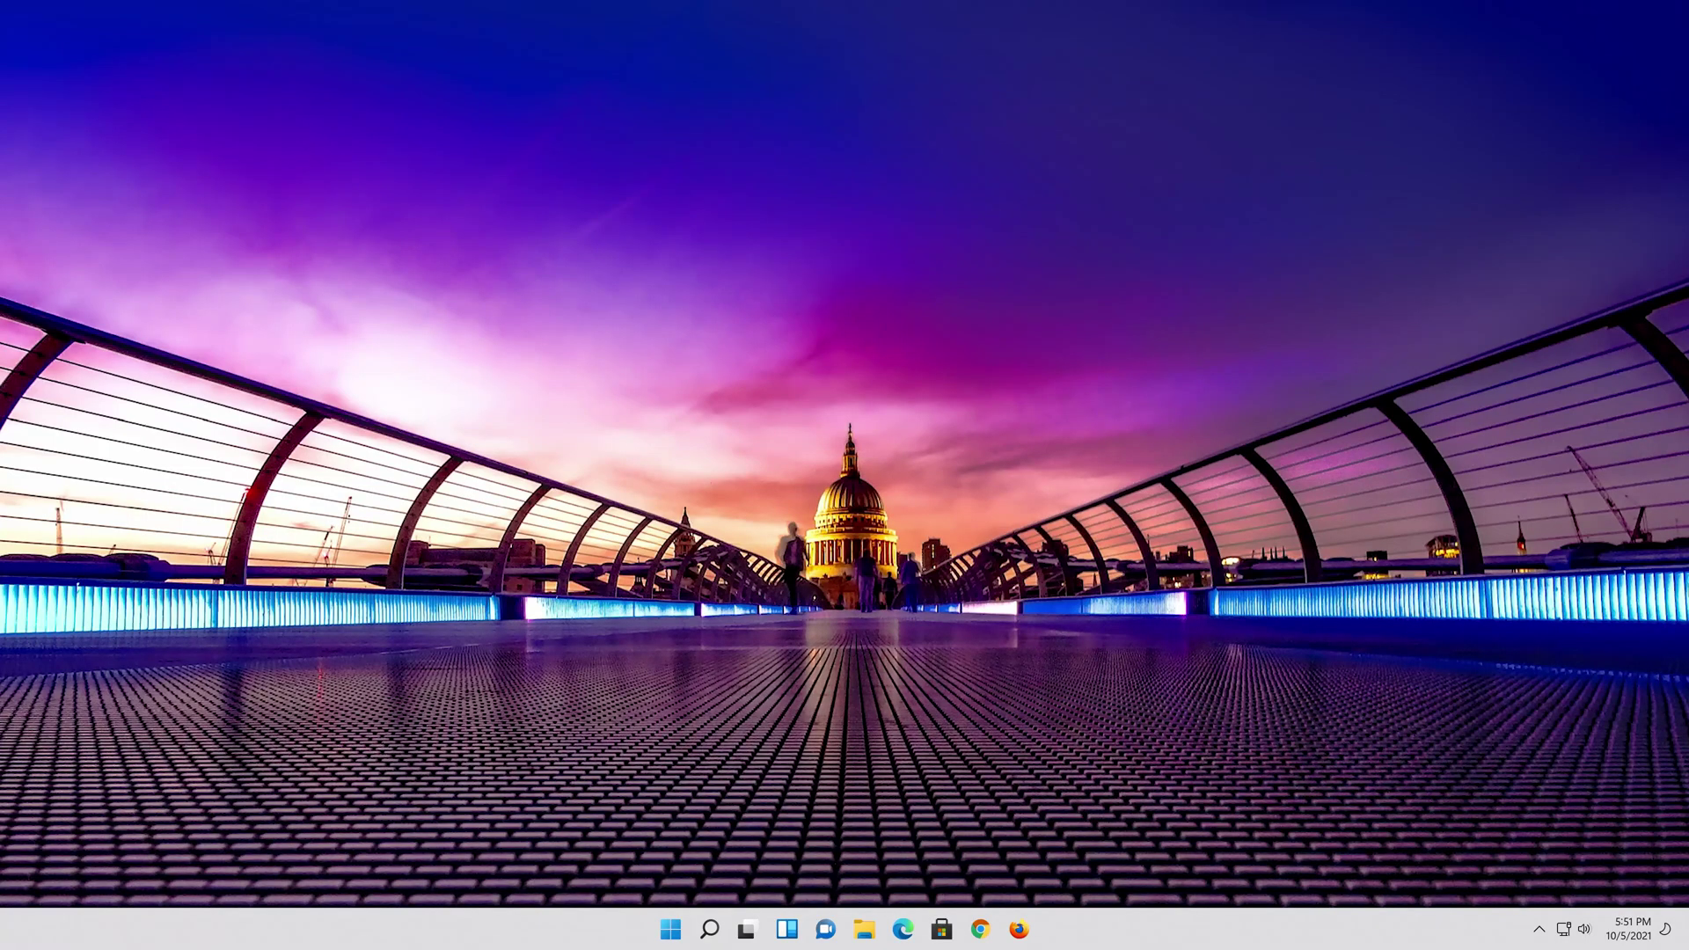
click(1019, 930)
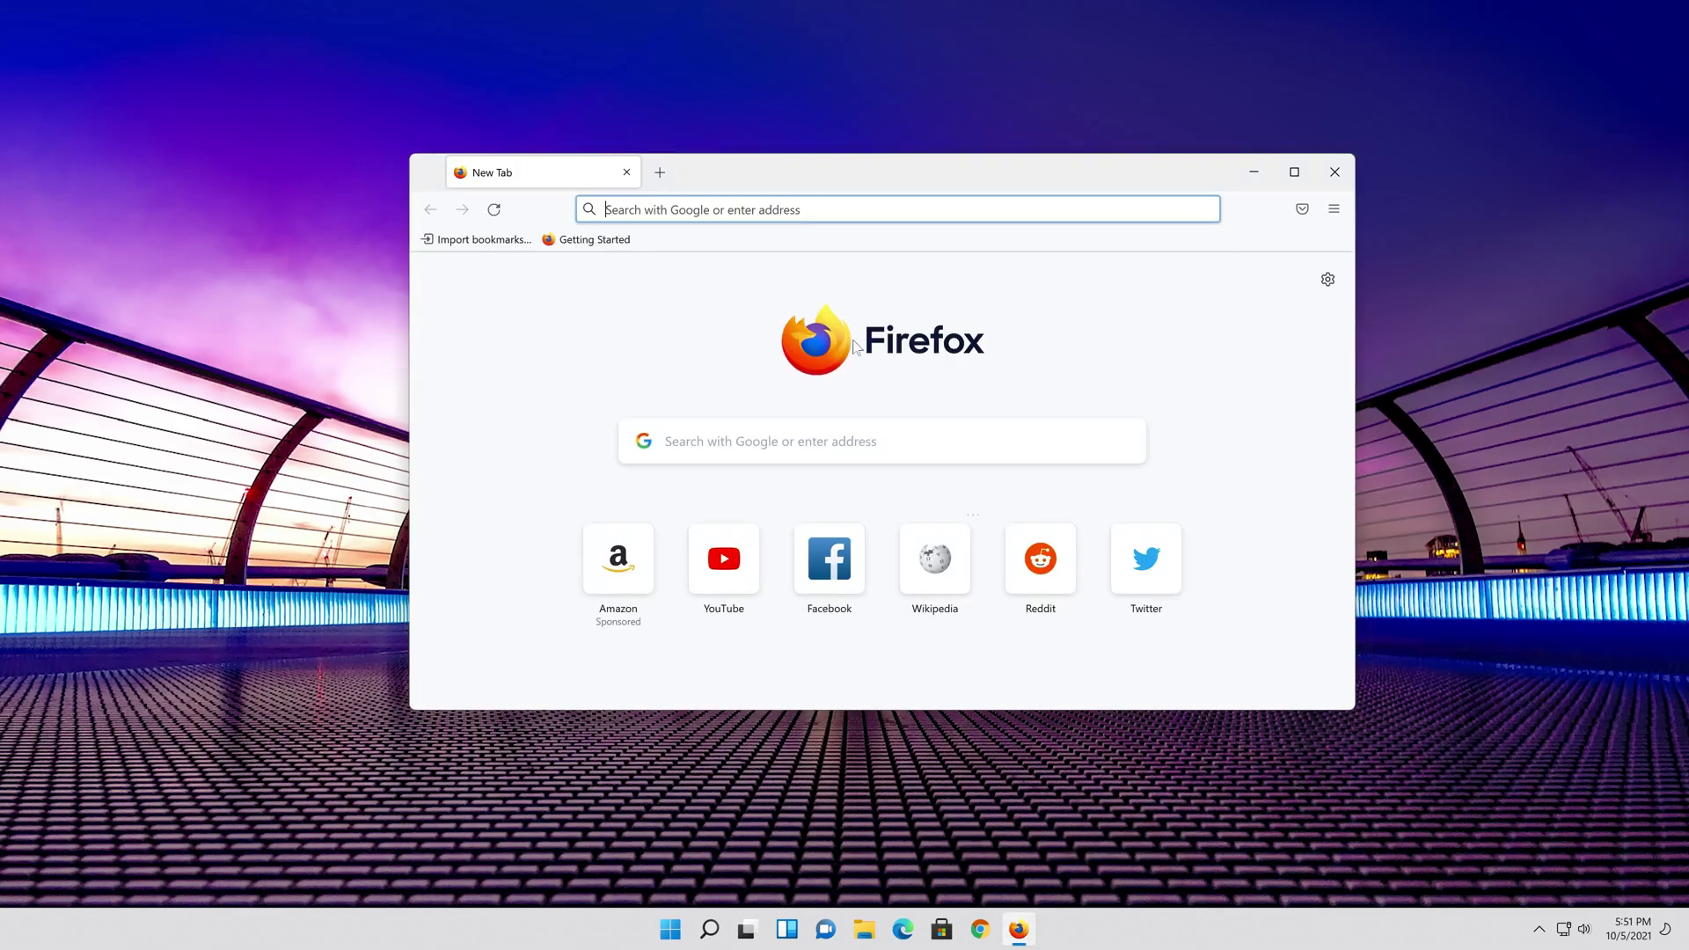
Load the pasted Download Windows 11 page and save MediaCreationToolW11.exe
right_click(823, 209)
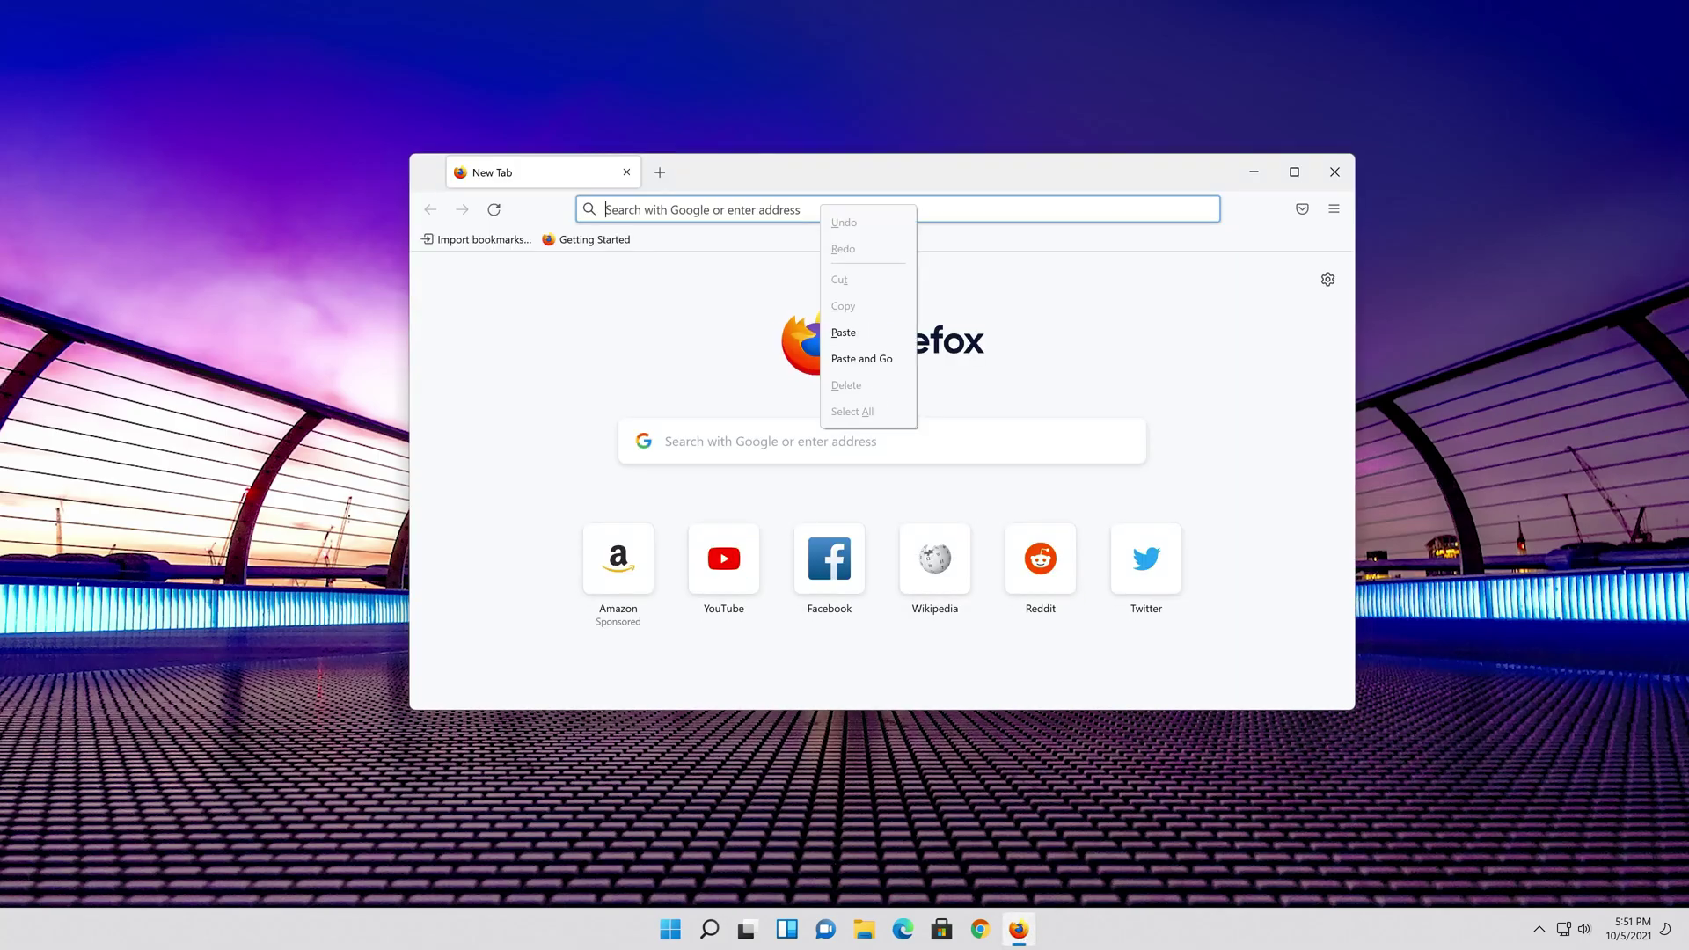
click(860, 359)
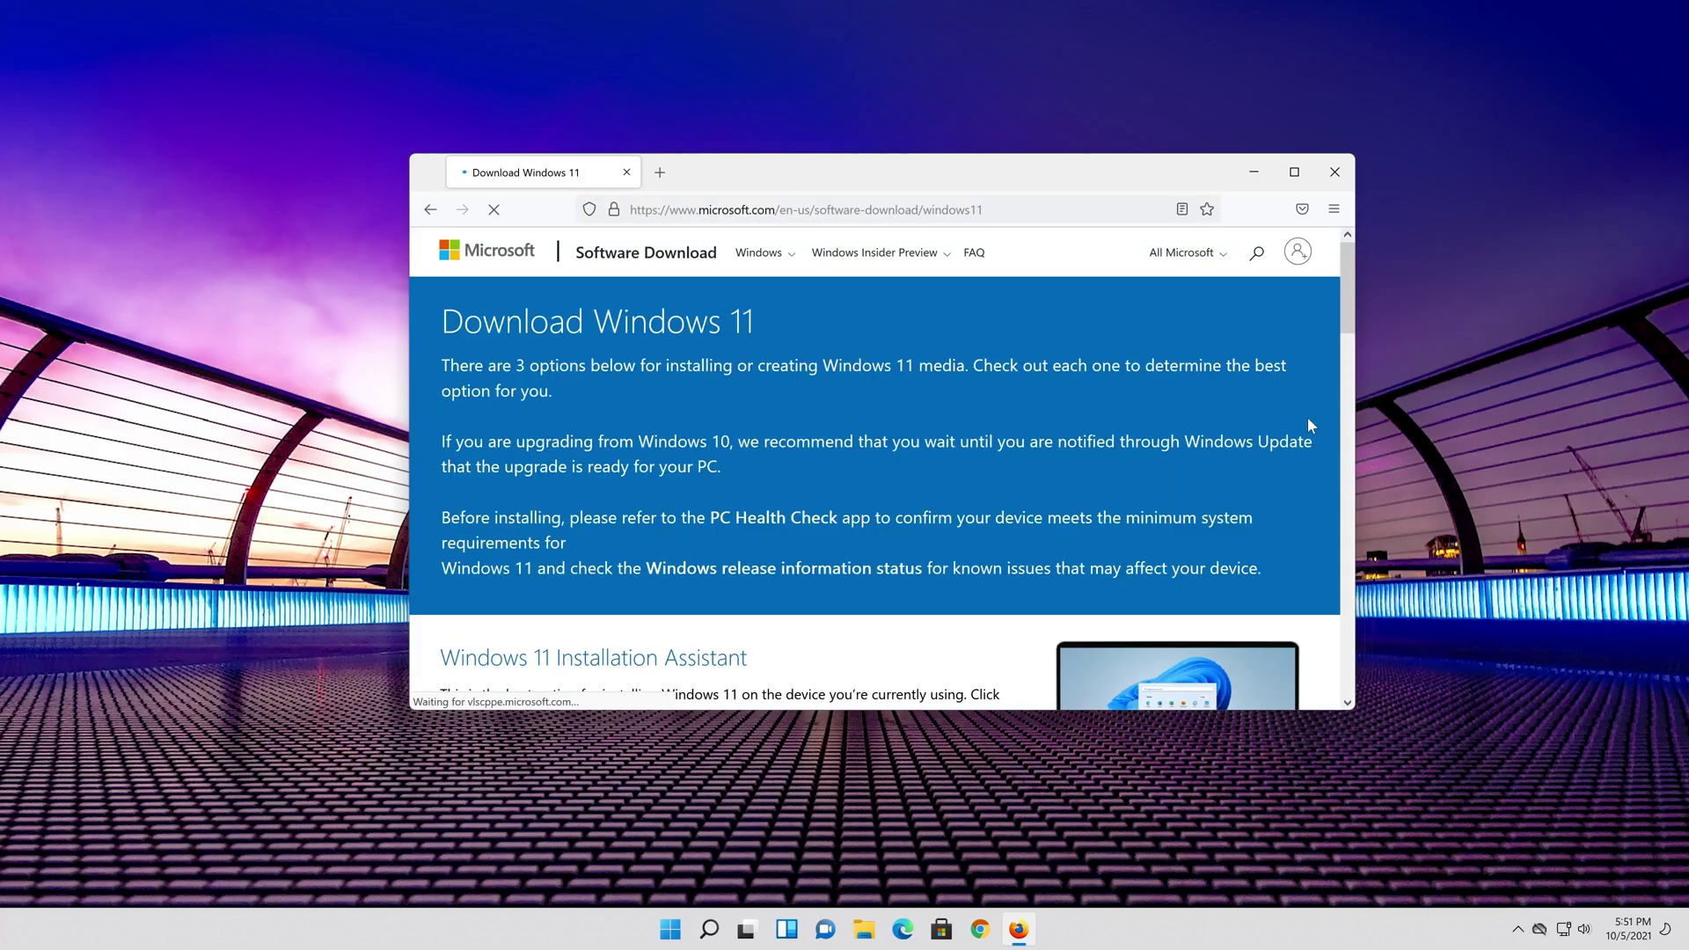
scroll(1287, 436, down, 6)
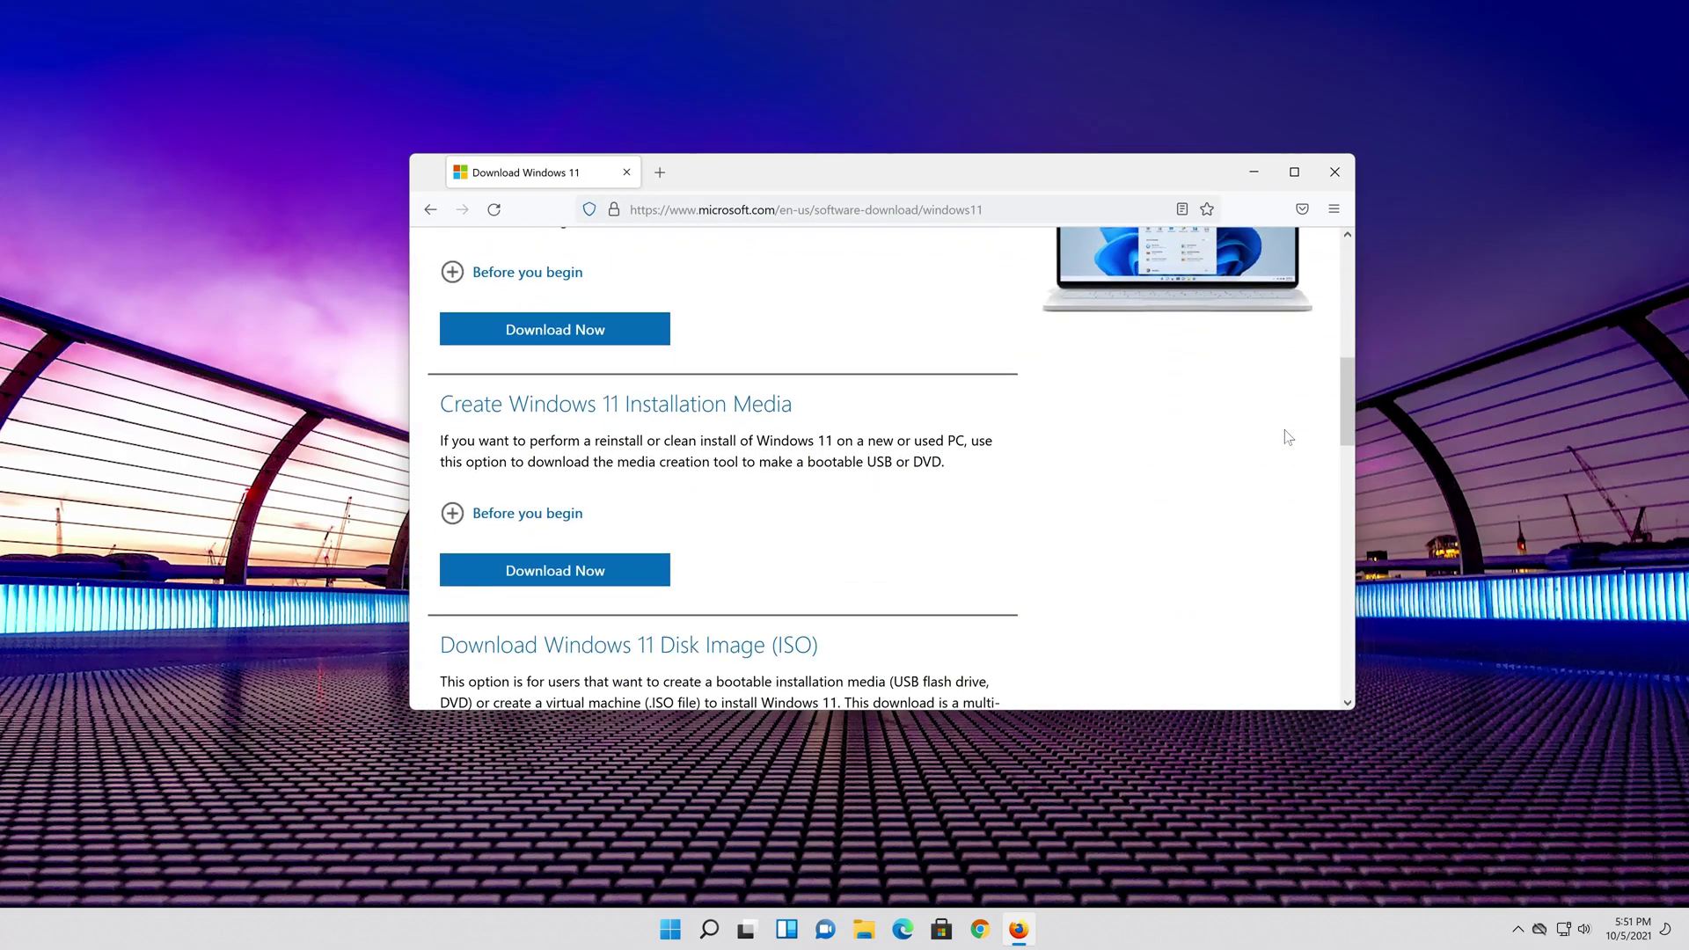
scroll(1288, 438, up, 2)
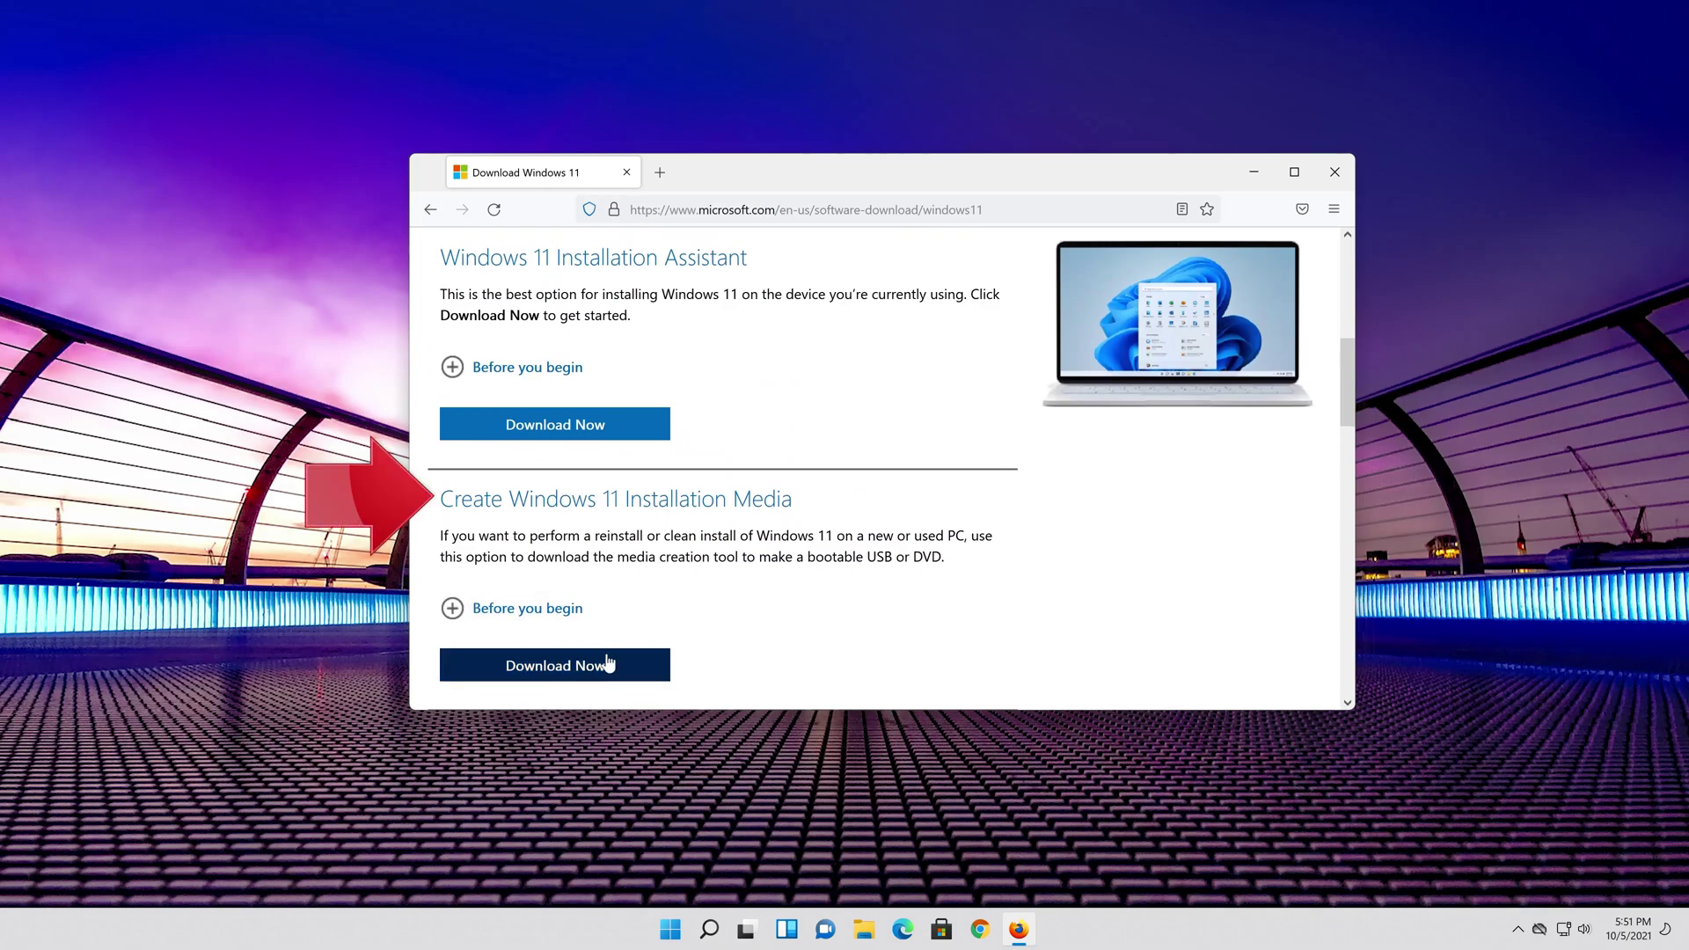
click(583, 683)
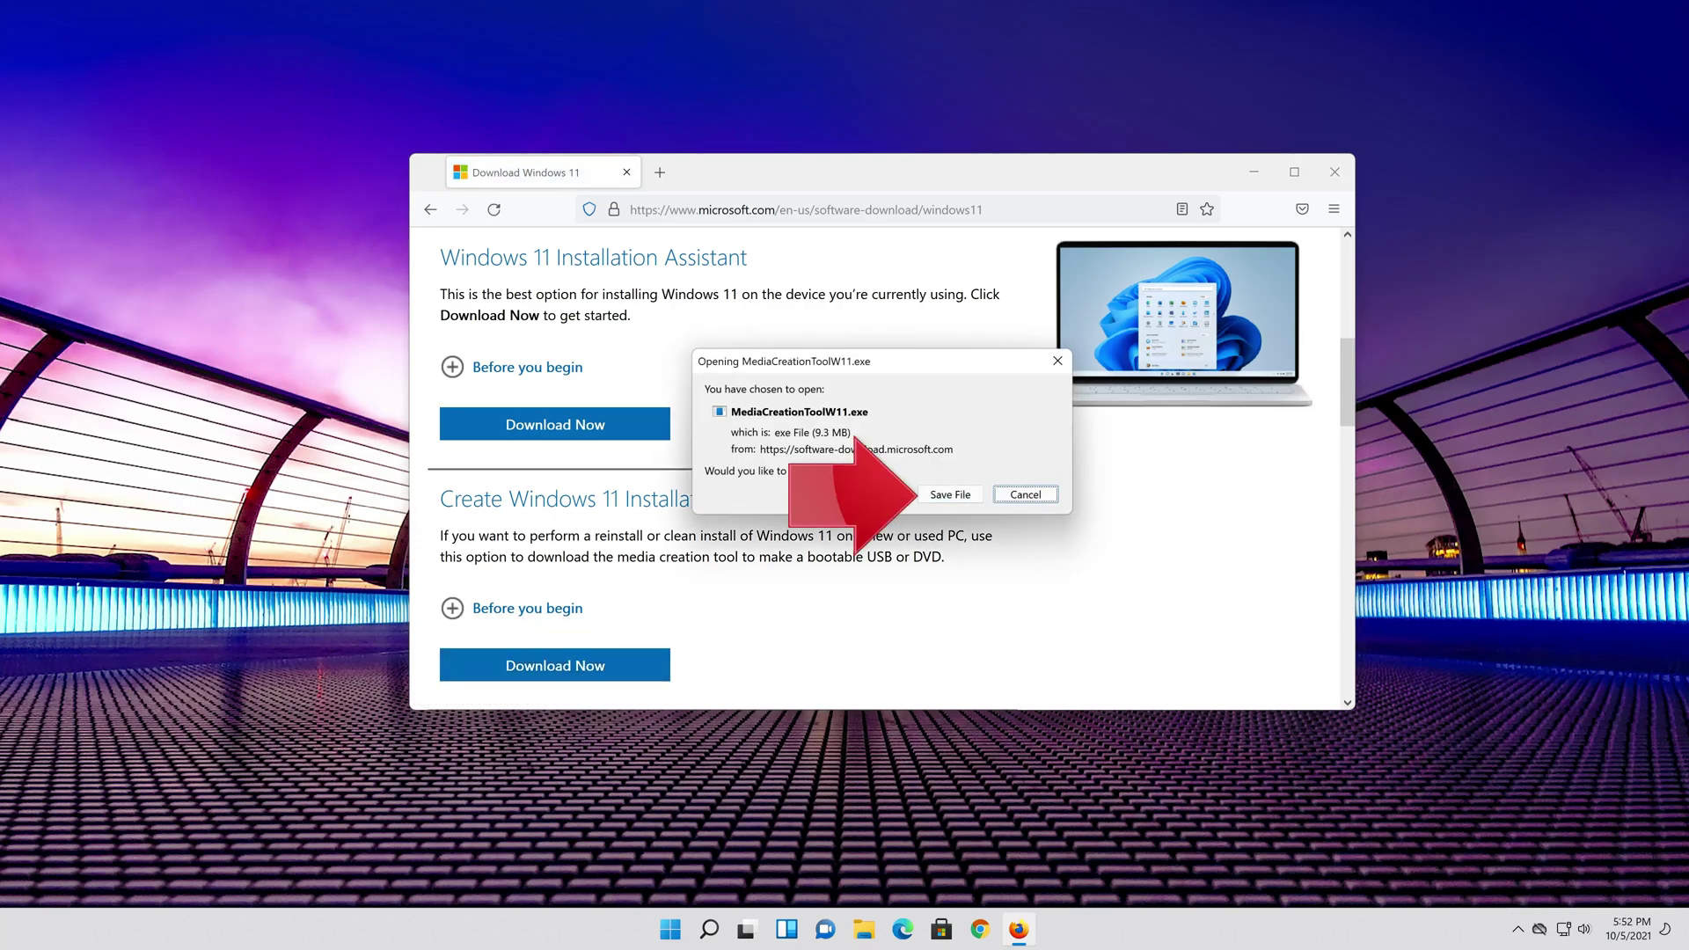
click(949, 500)
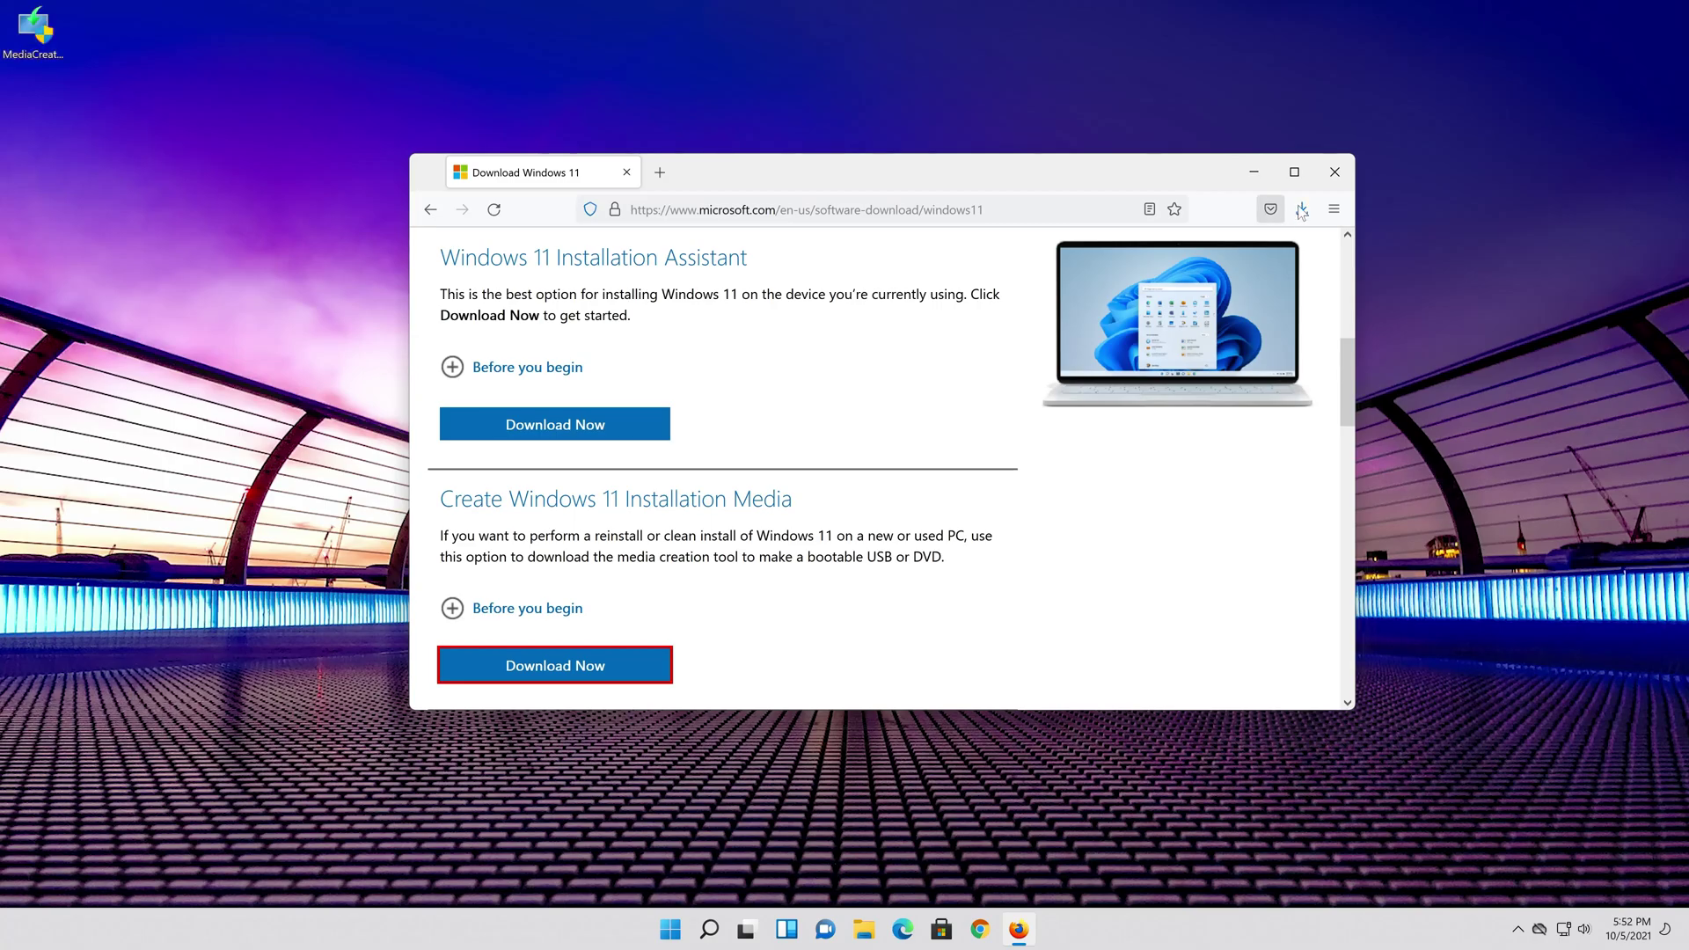
Close Firefox and run MediaCreationToolW11 from the desktop, approving User Account Control
click(1335, 173)
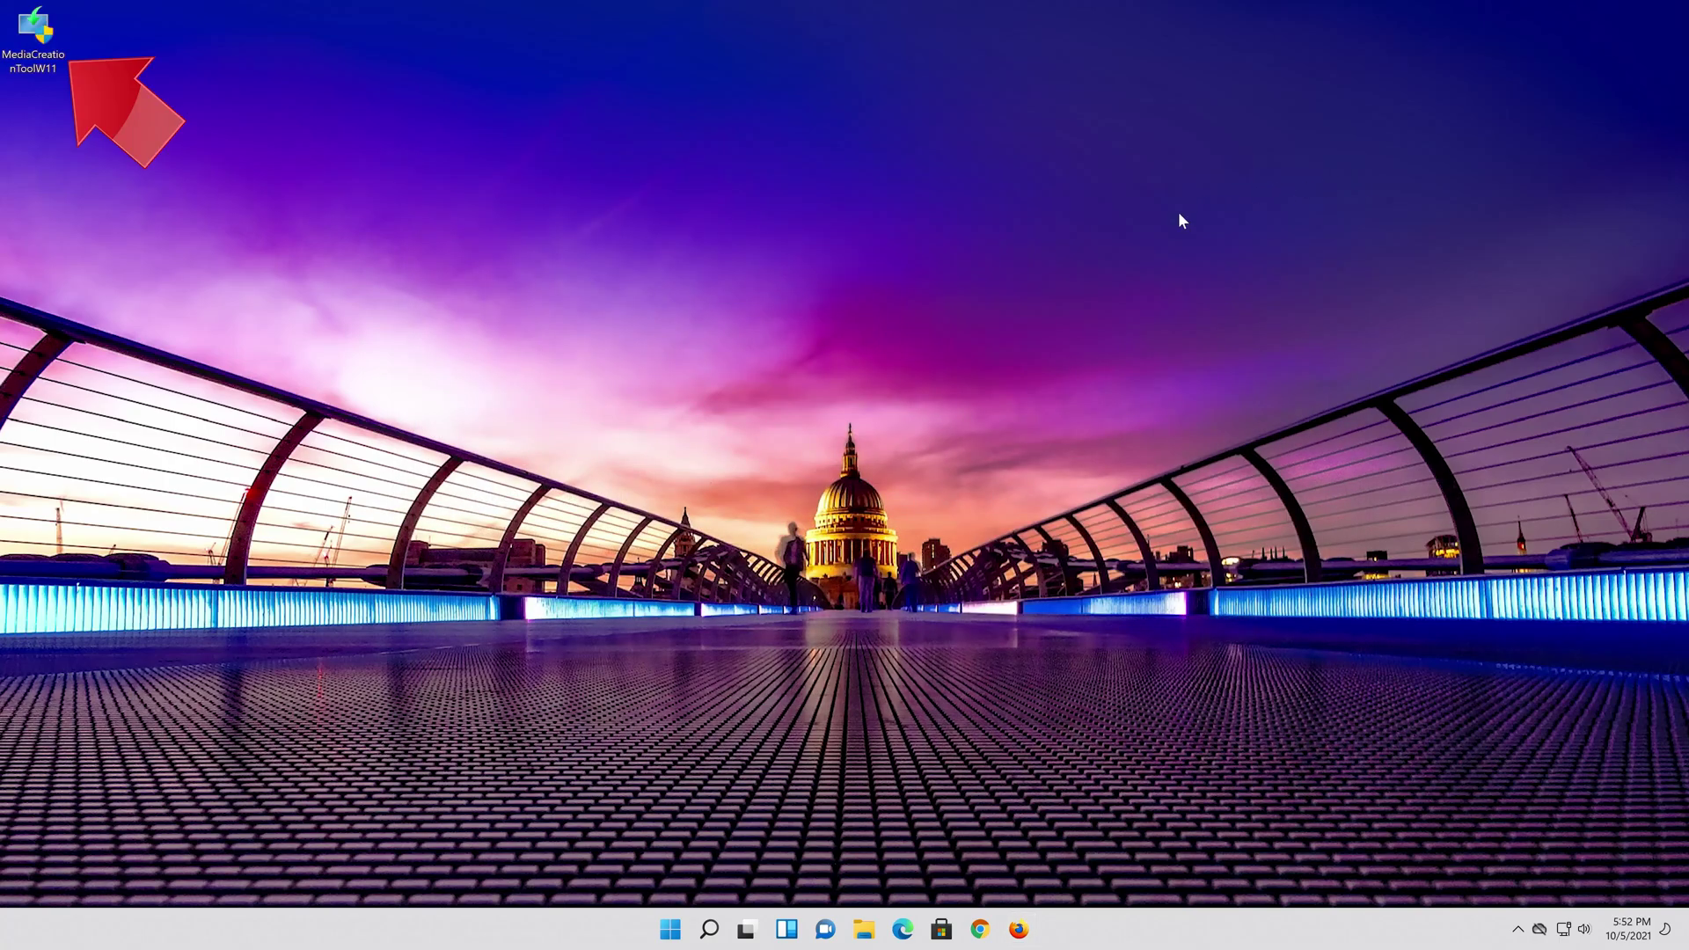
double_click(45, 51)
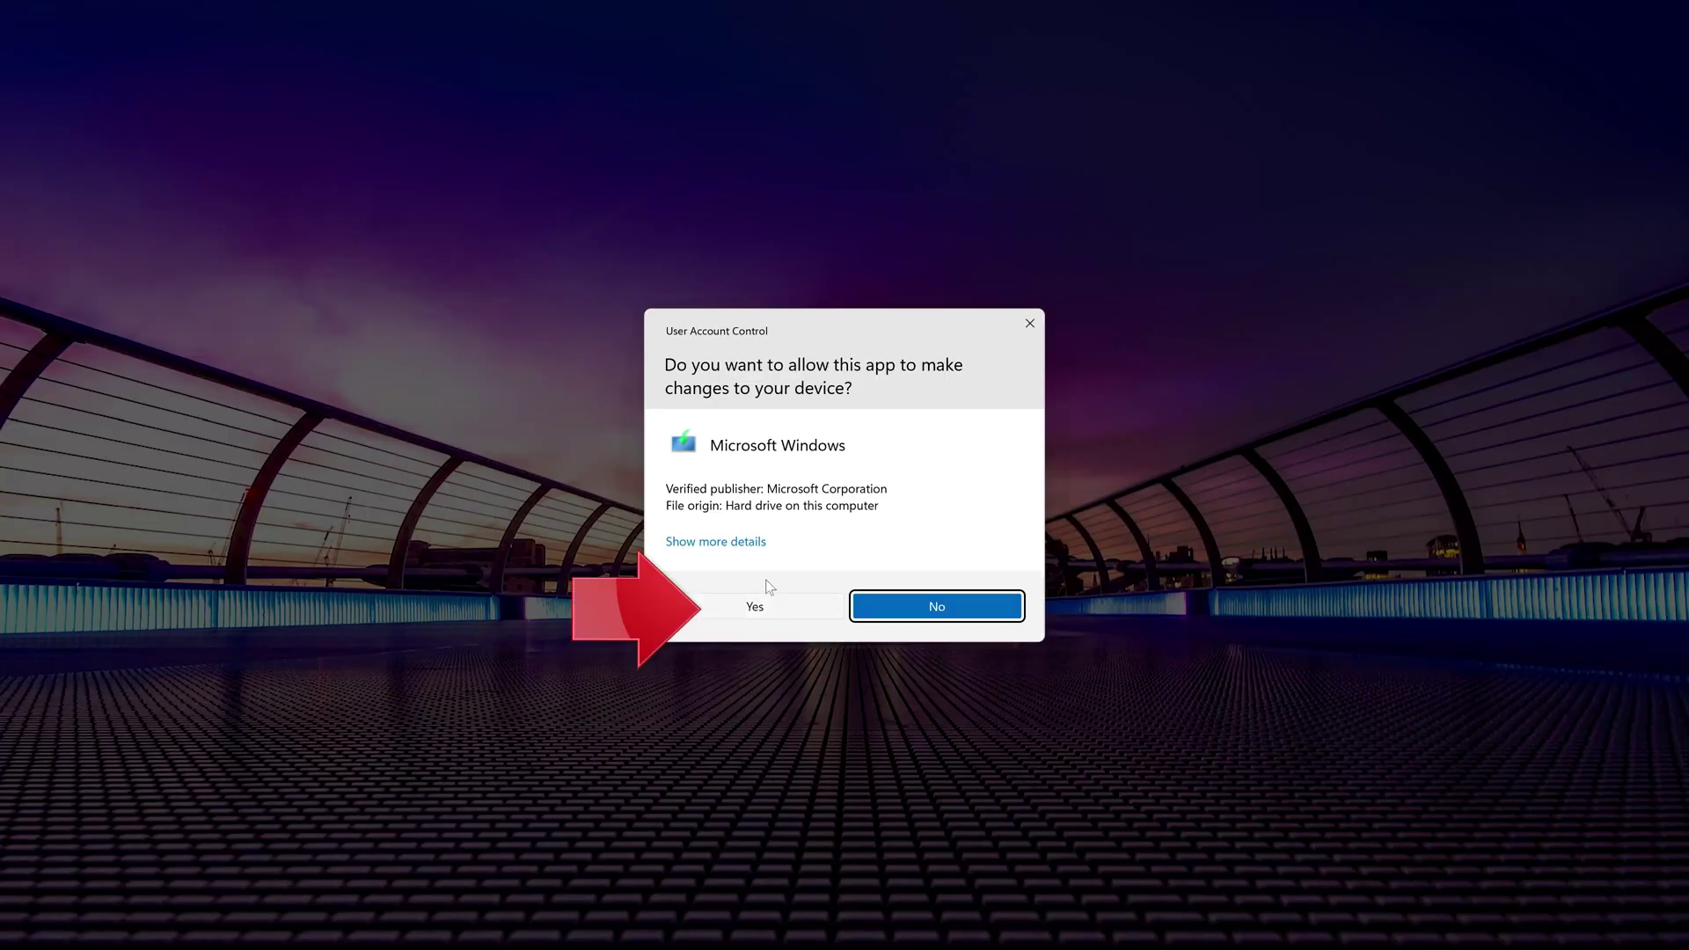
click(754, 607)
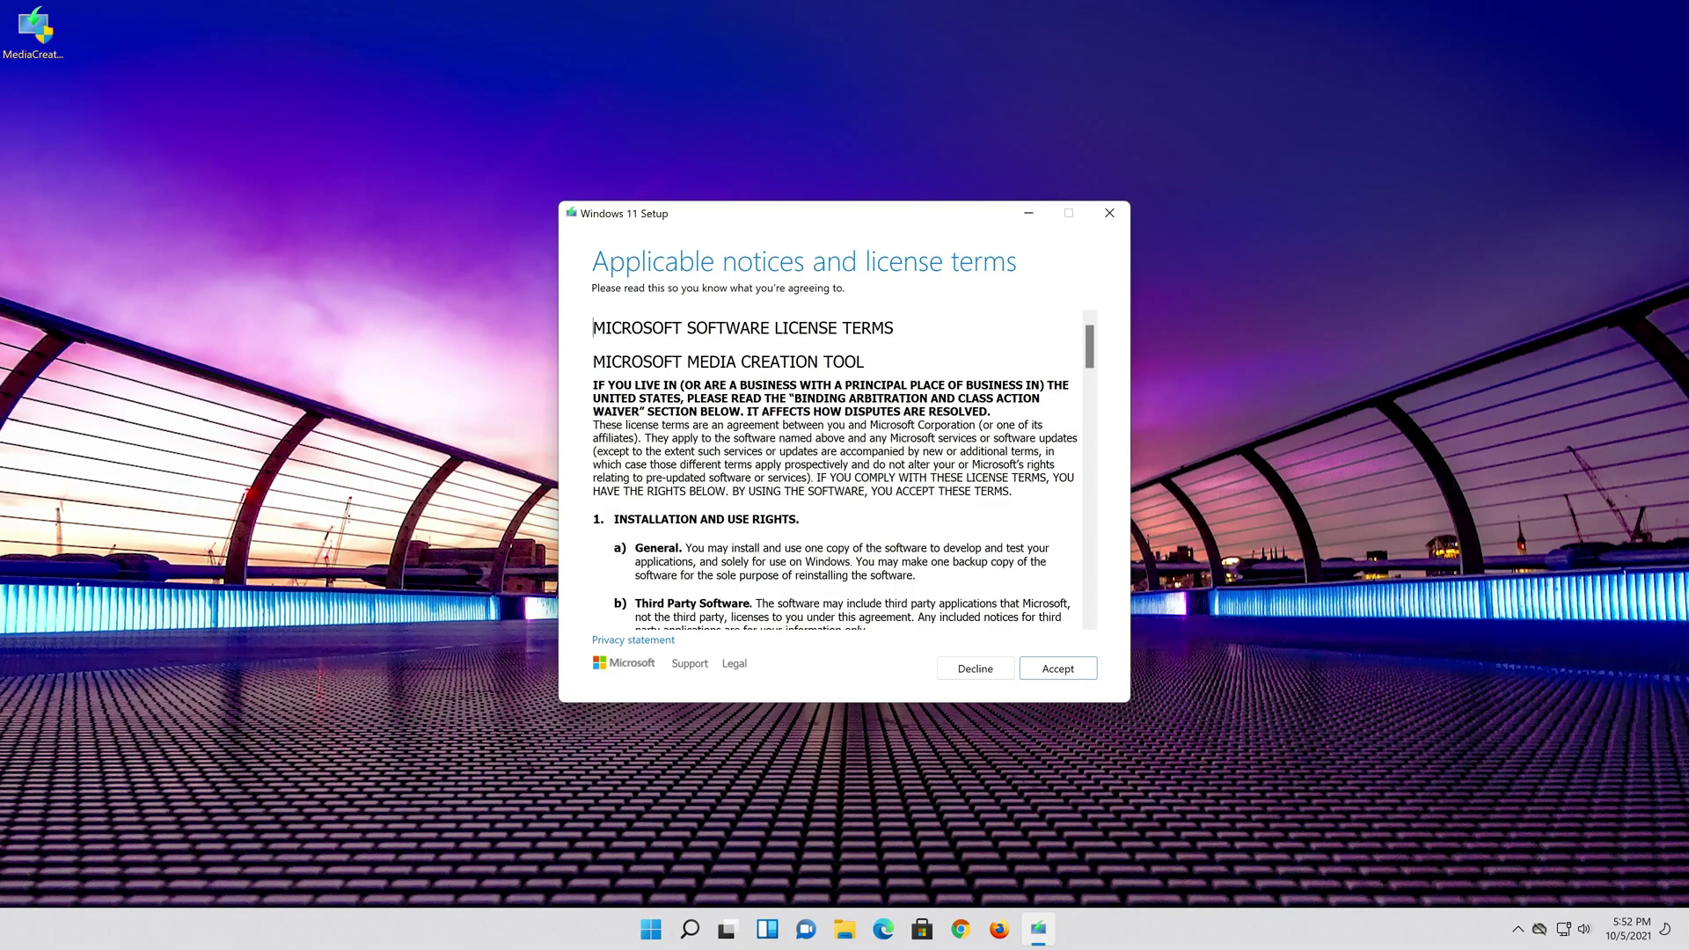
Accept the license, keep the recommended language and edition, and choose ISO file as the media
click(1075, 675)
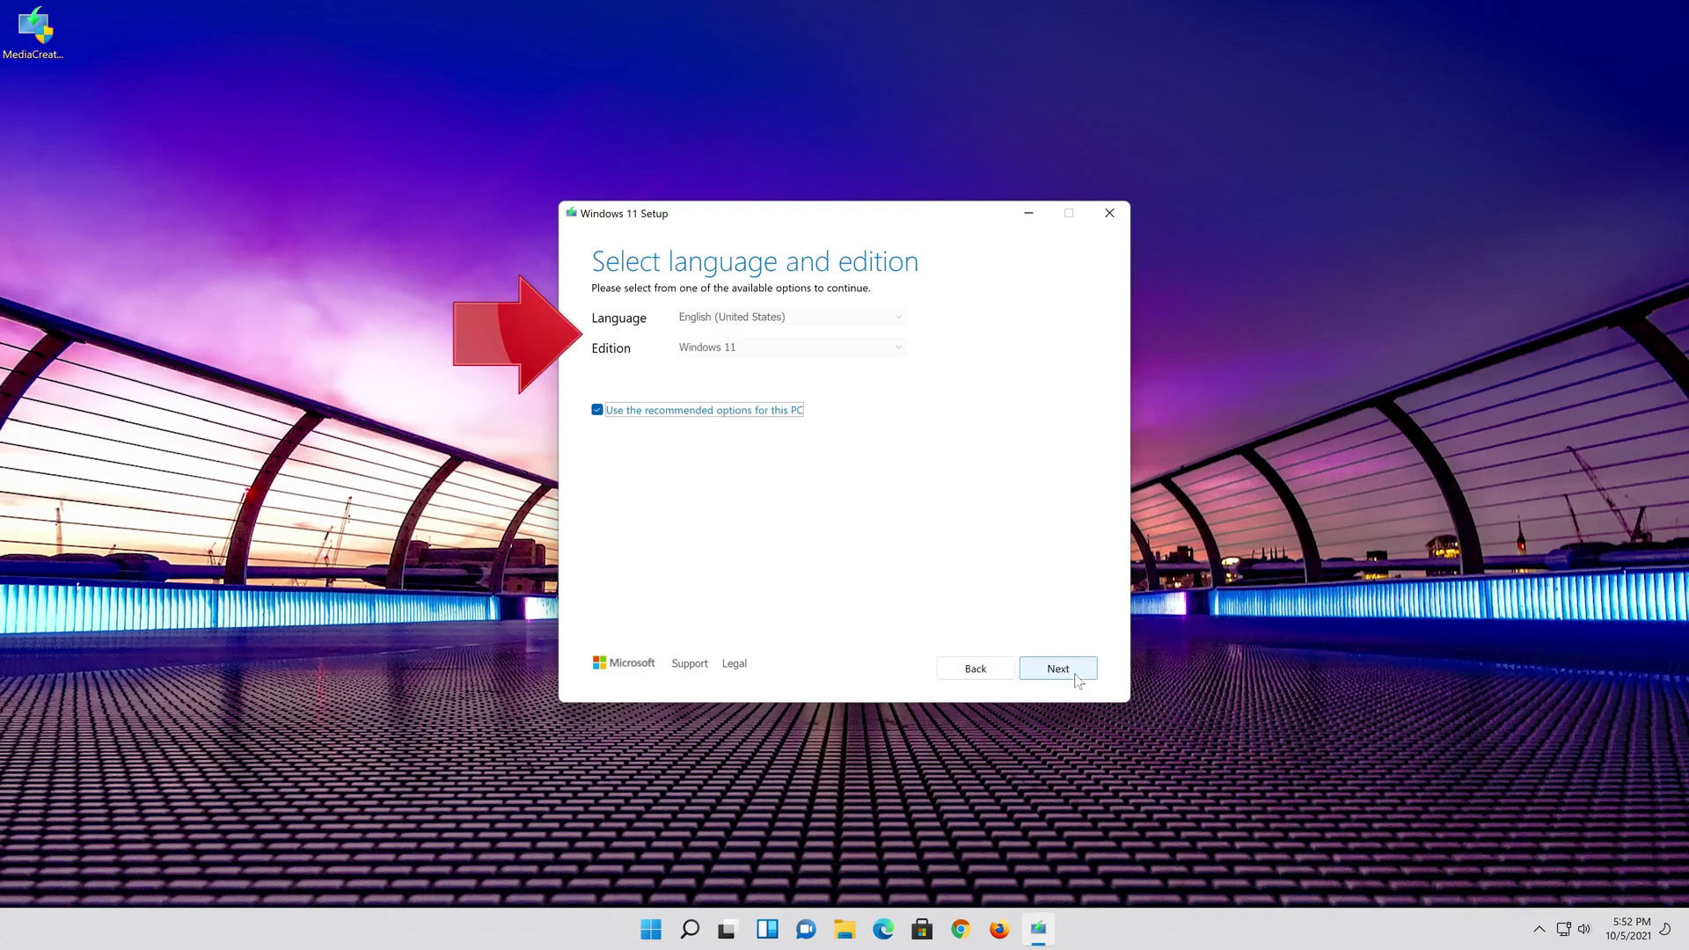
click(602, 411)
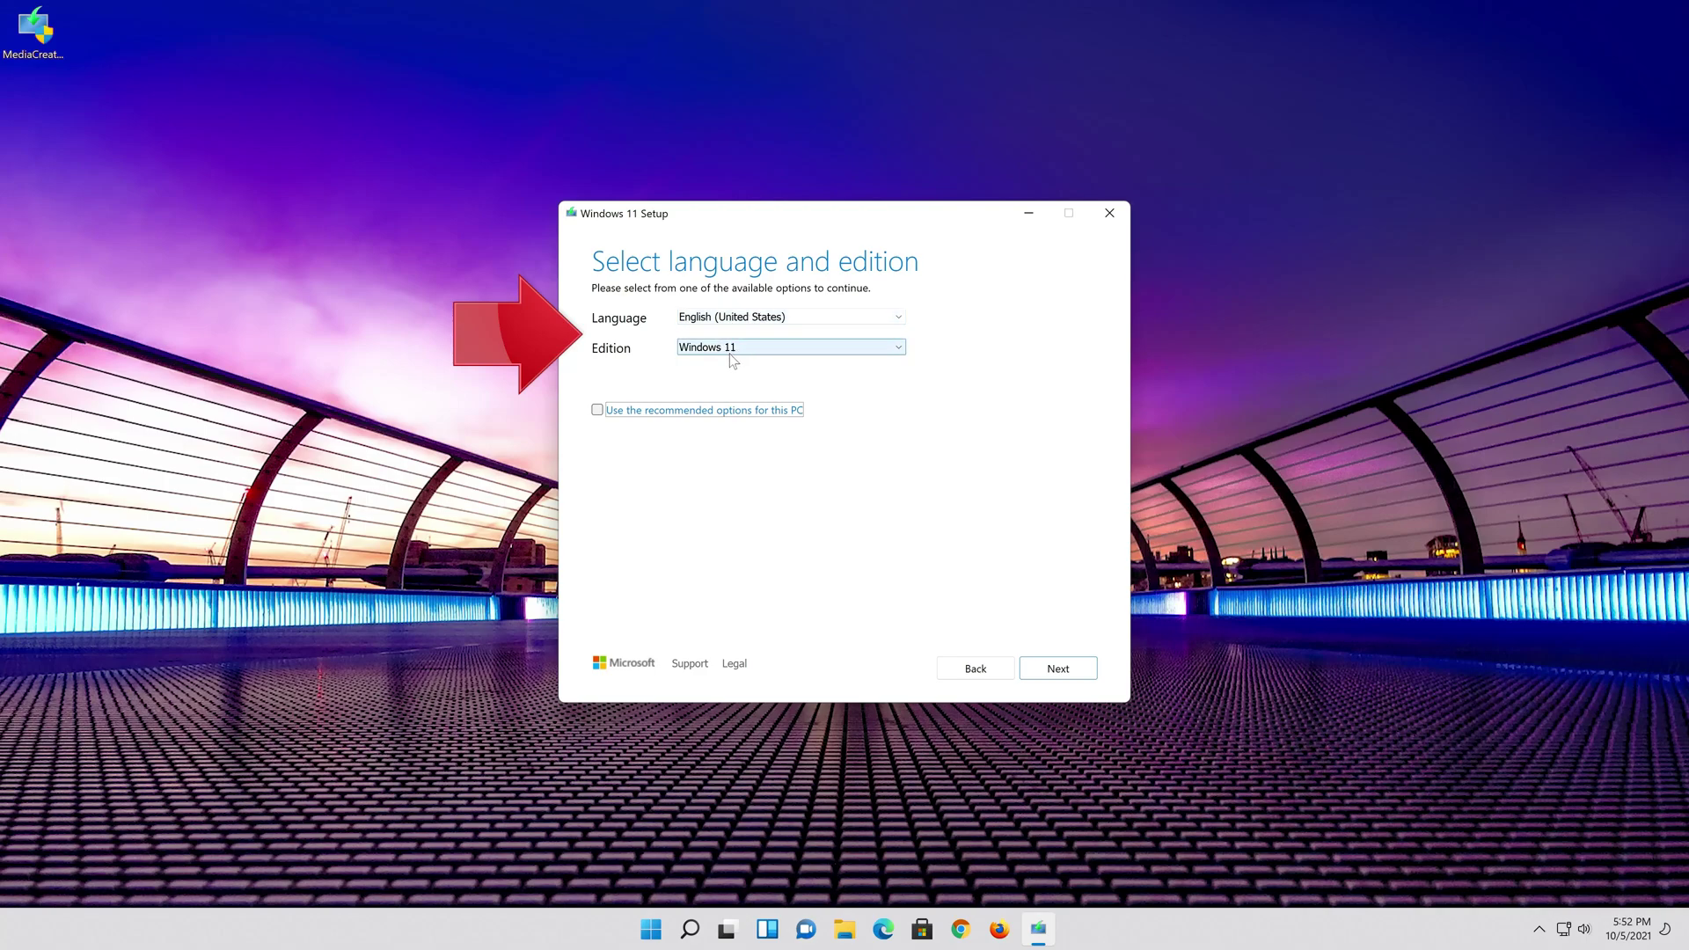
click(599, 411)
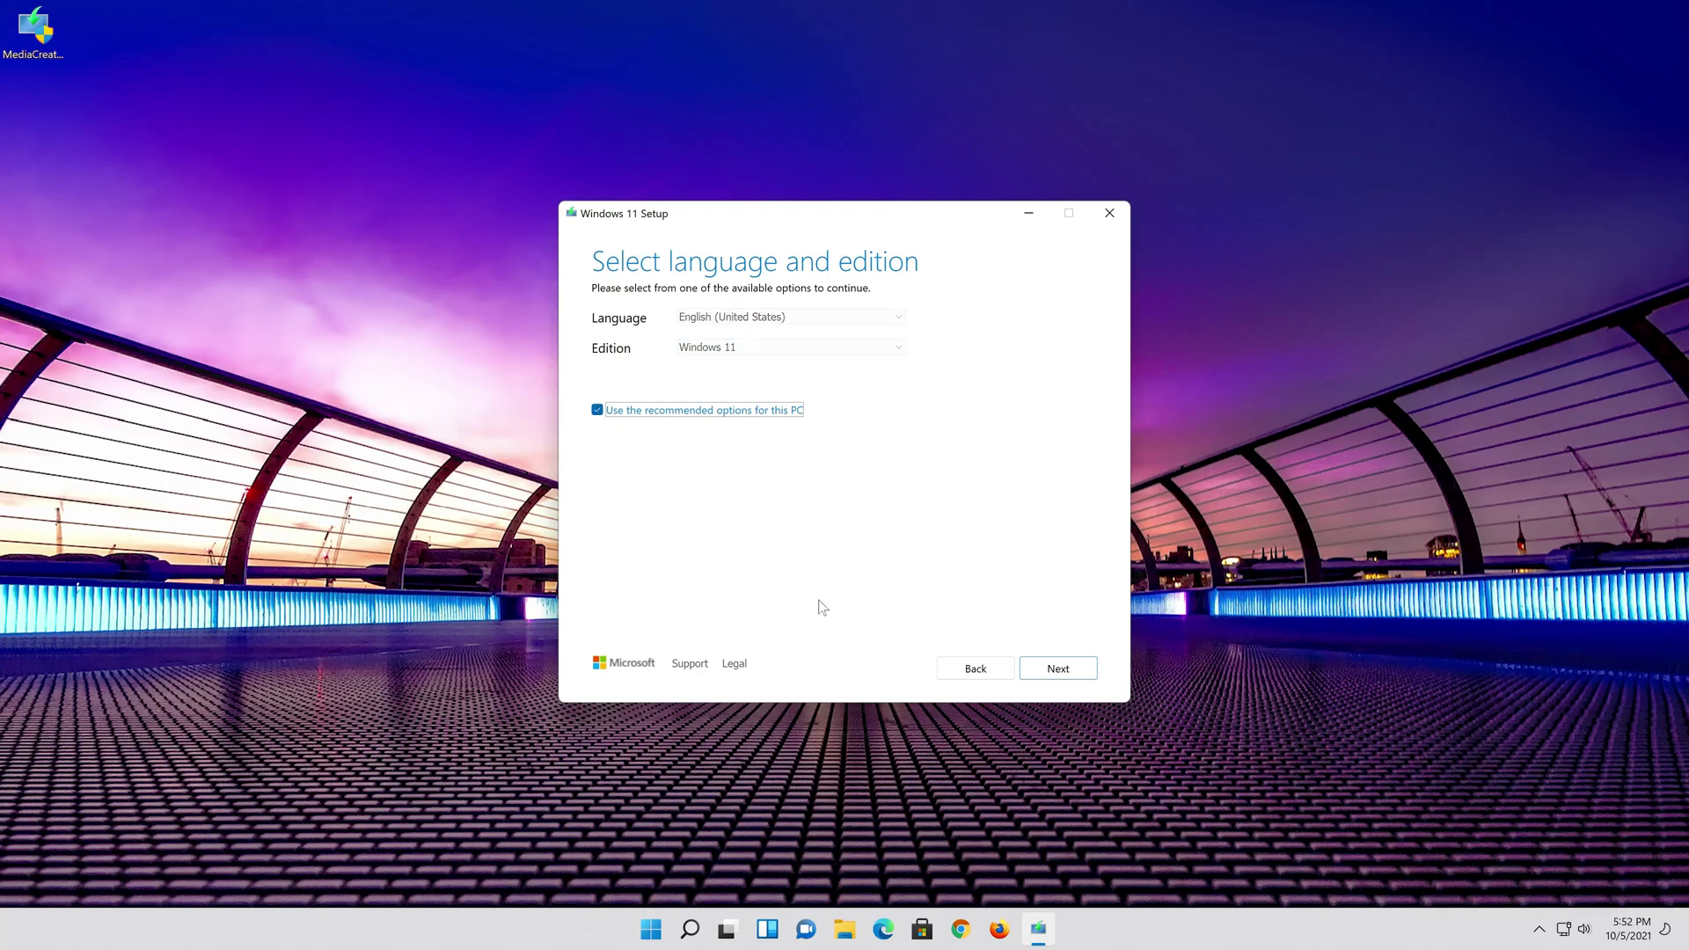
click(1059, 670)
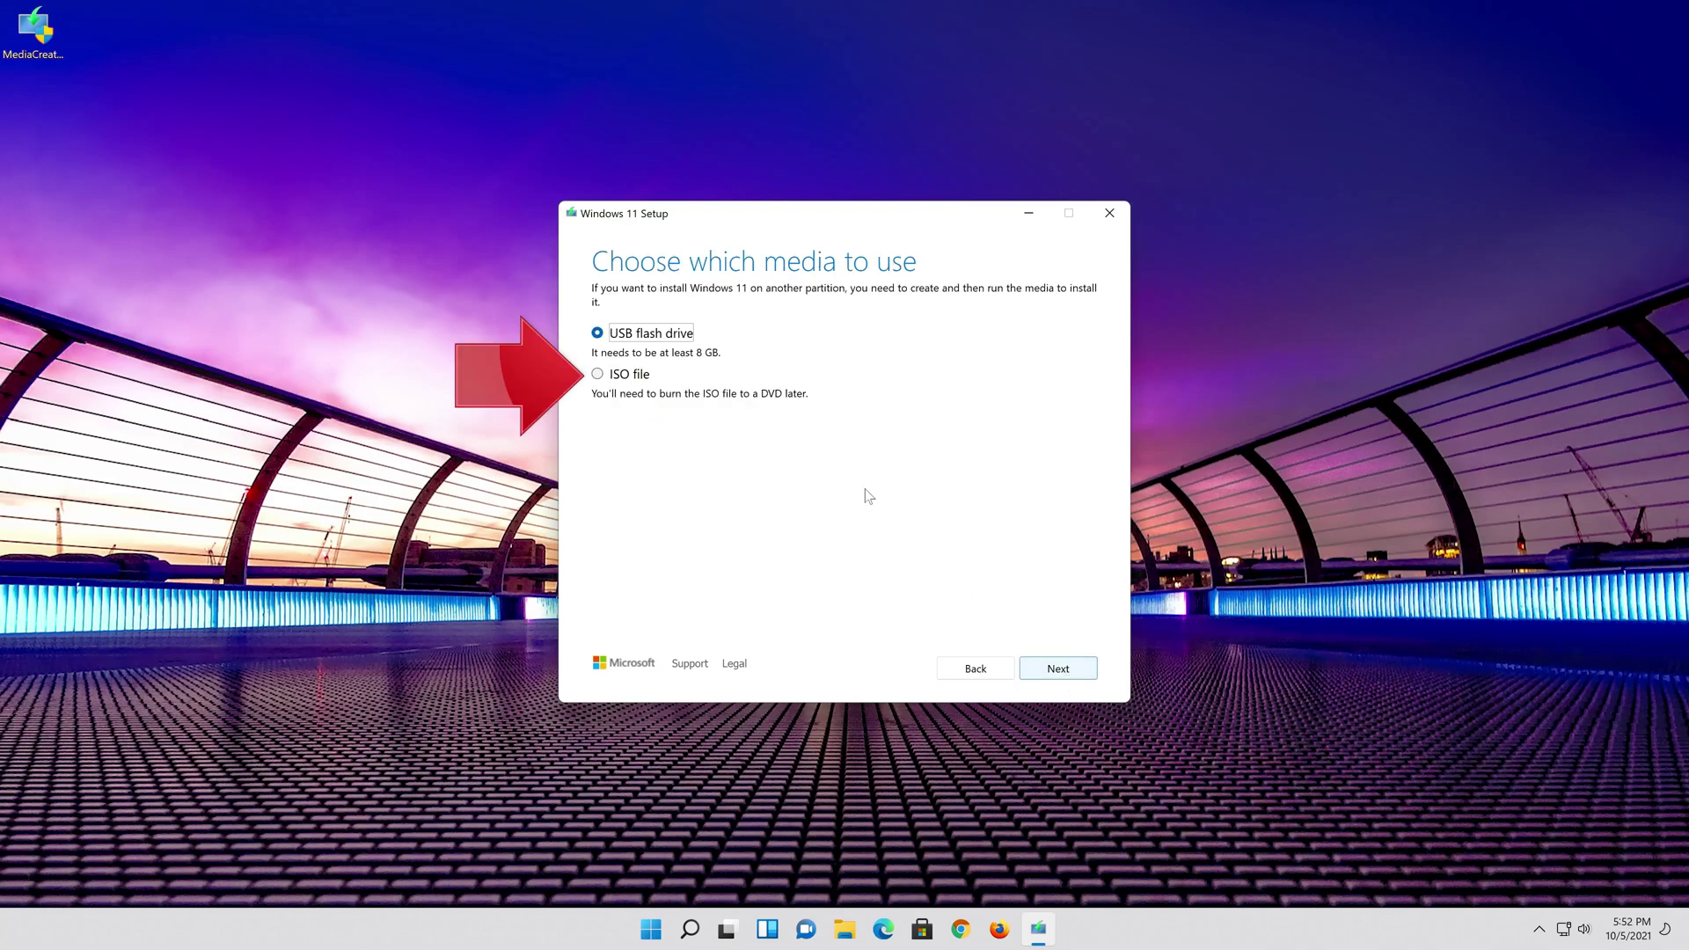
click(598, 375)
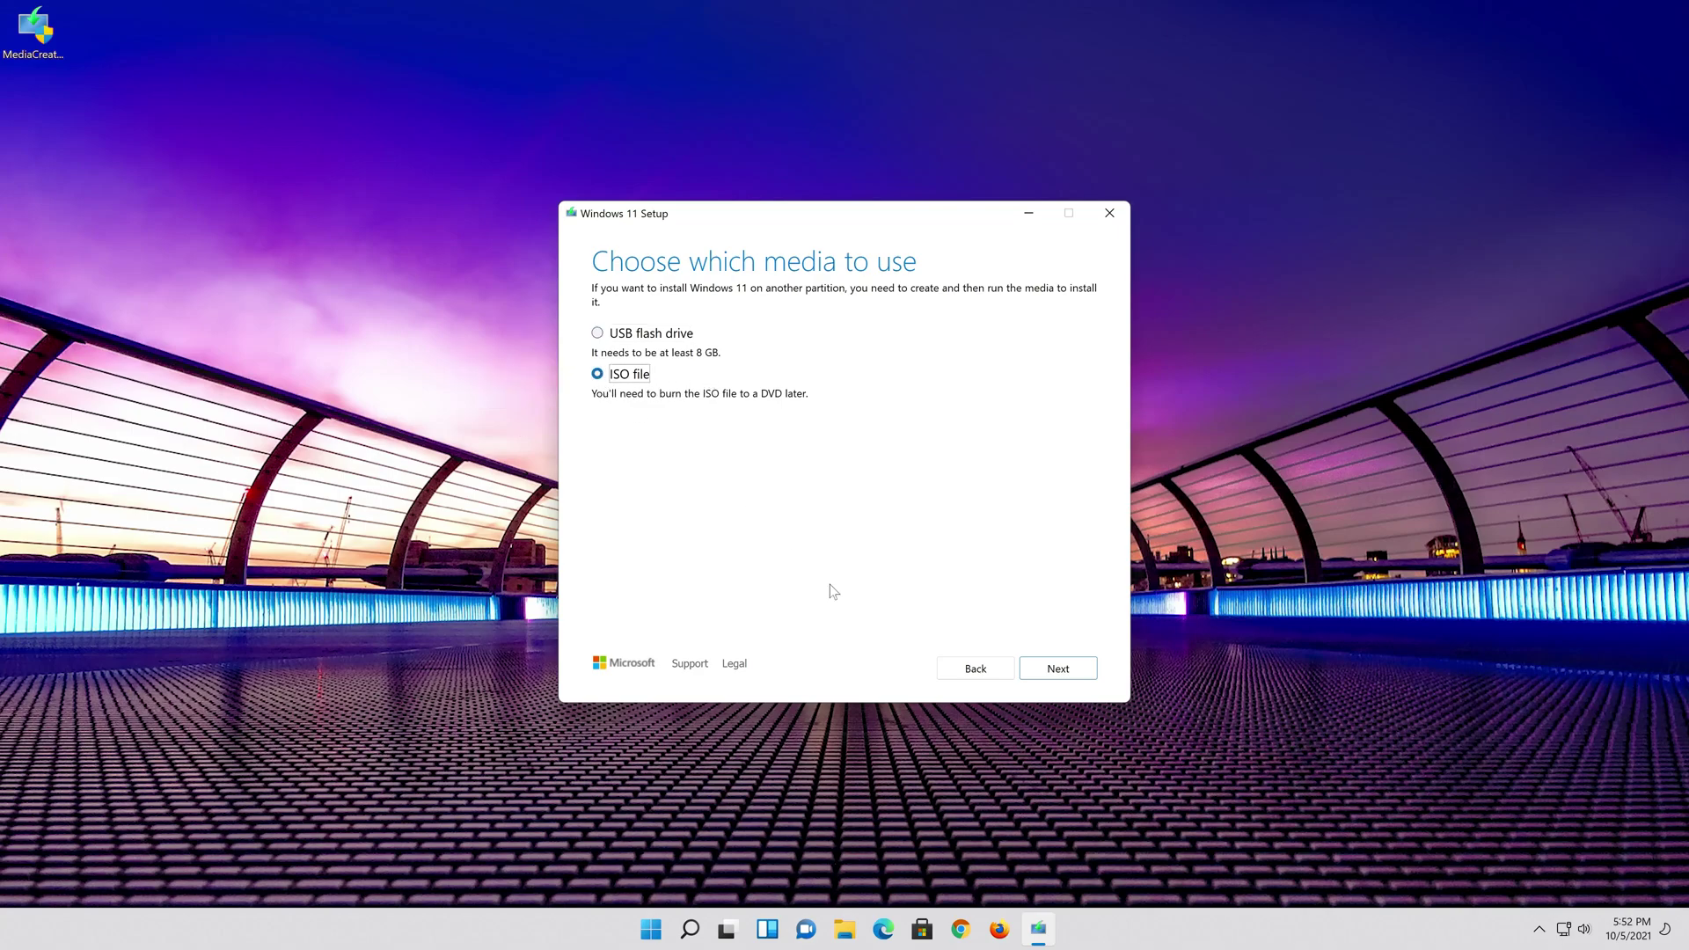
click(1072, 669)
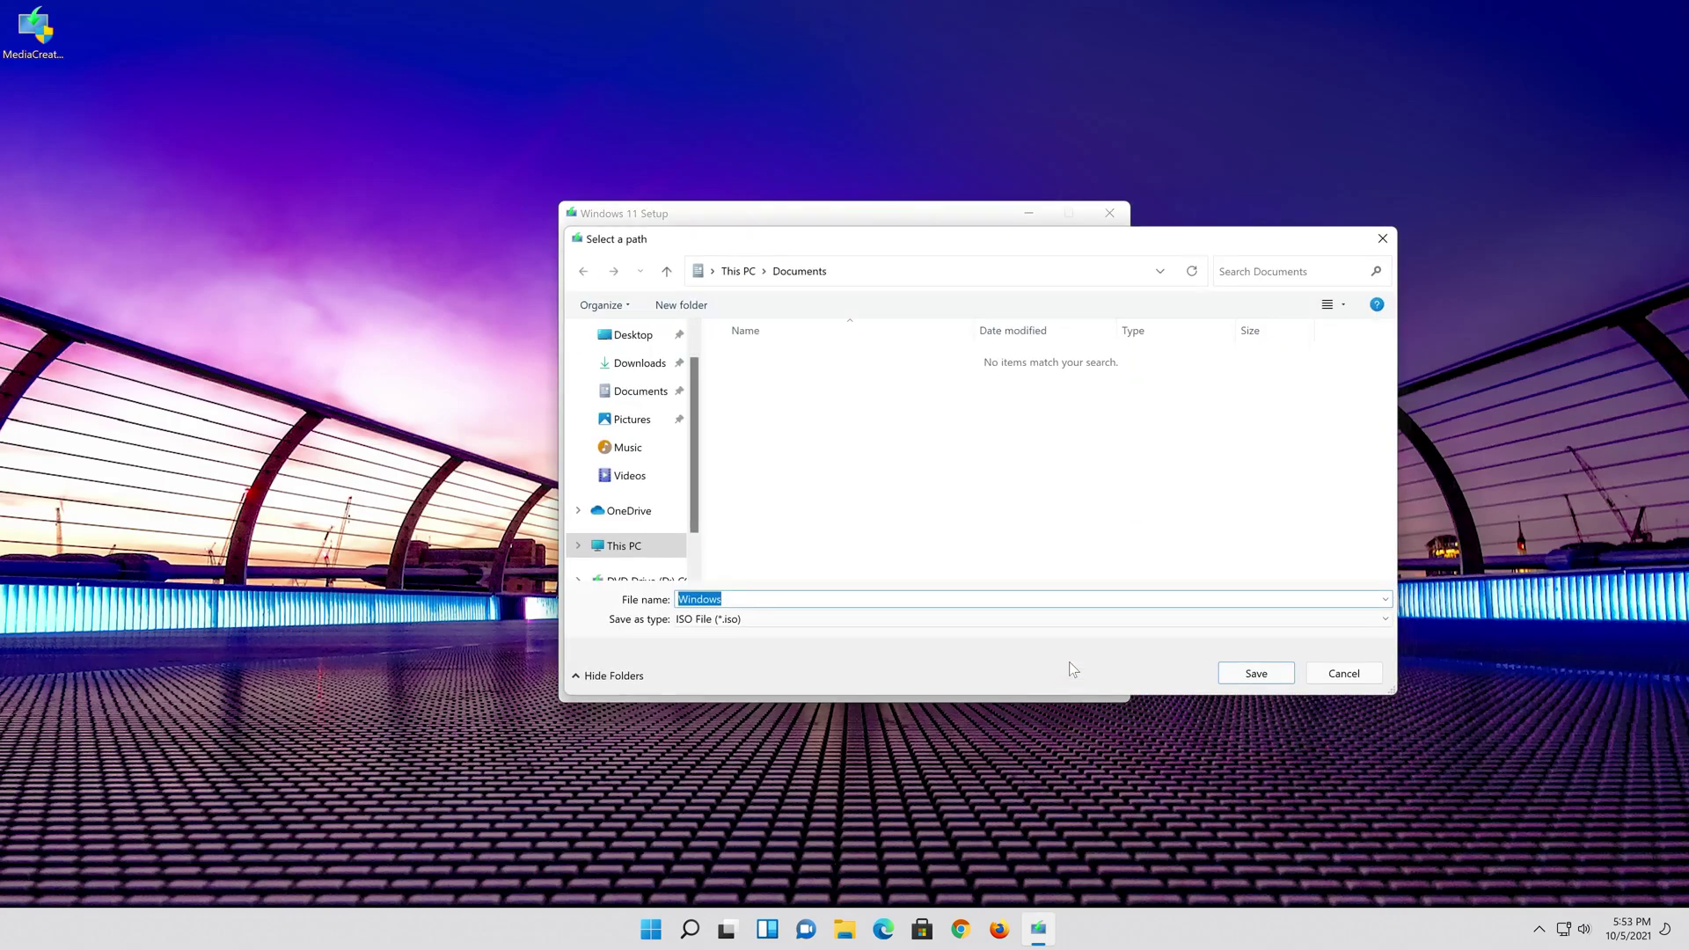
Save the ISO as 'Windows 11' on the Desktop, then Finish once it's created
click(651, 341)
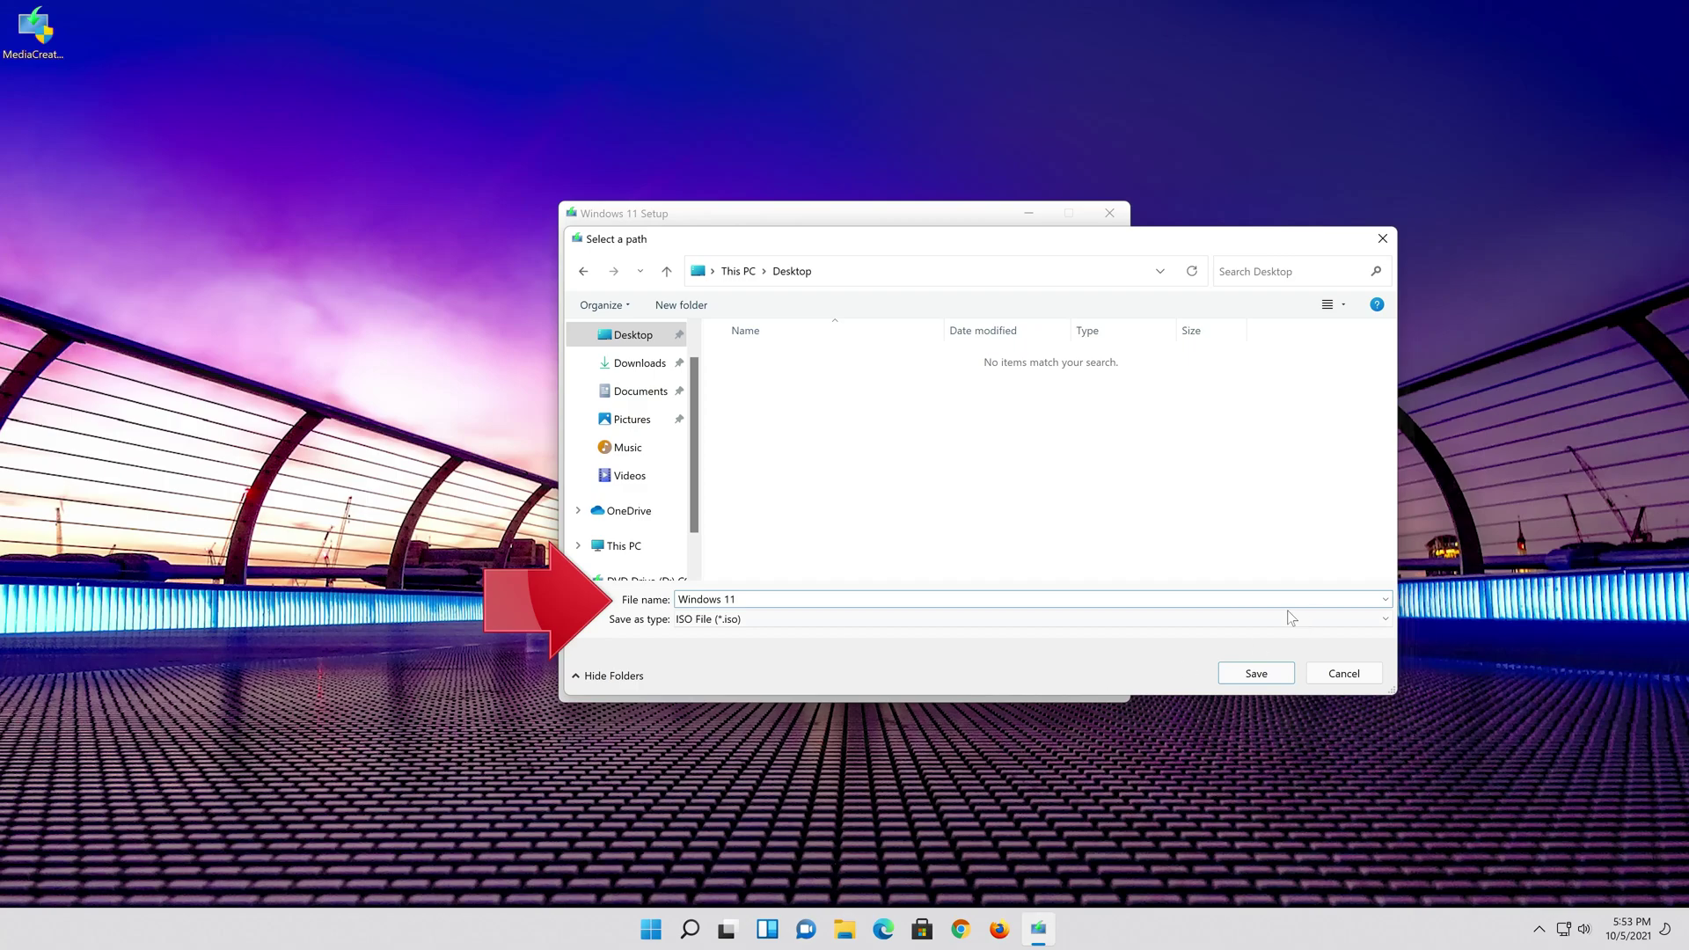
click(1267, 681)
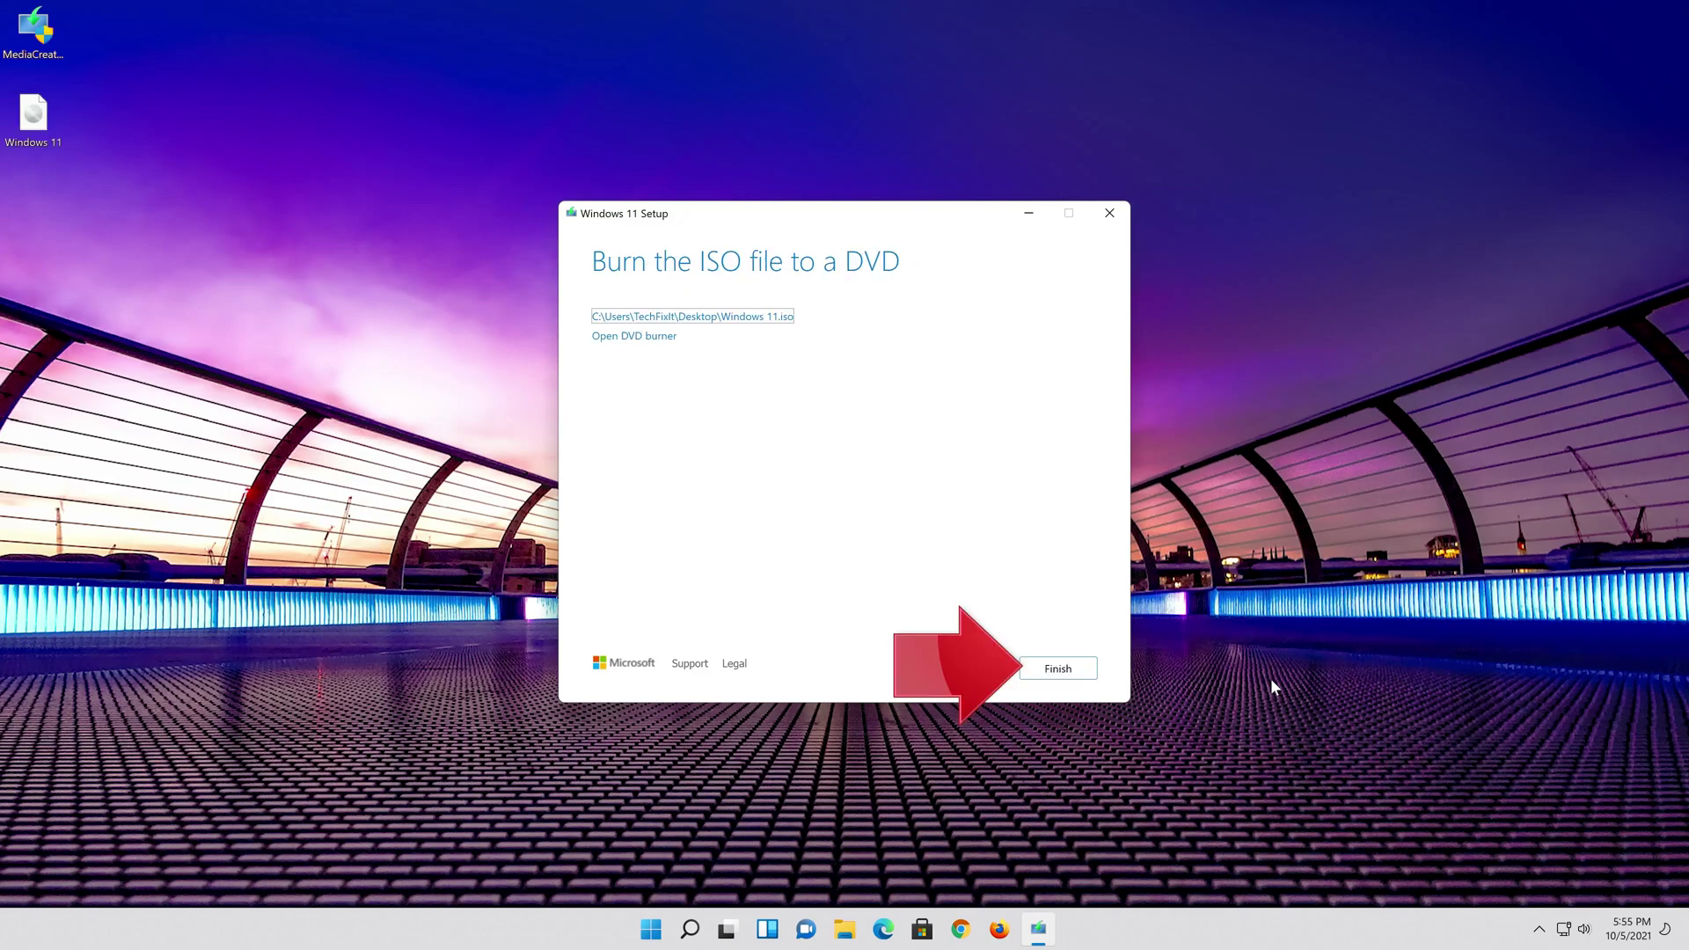
click(1060, 671)
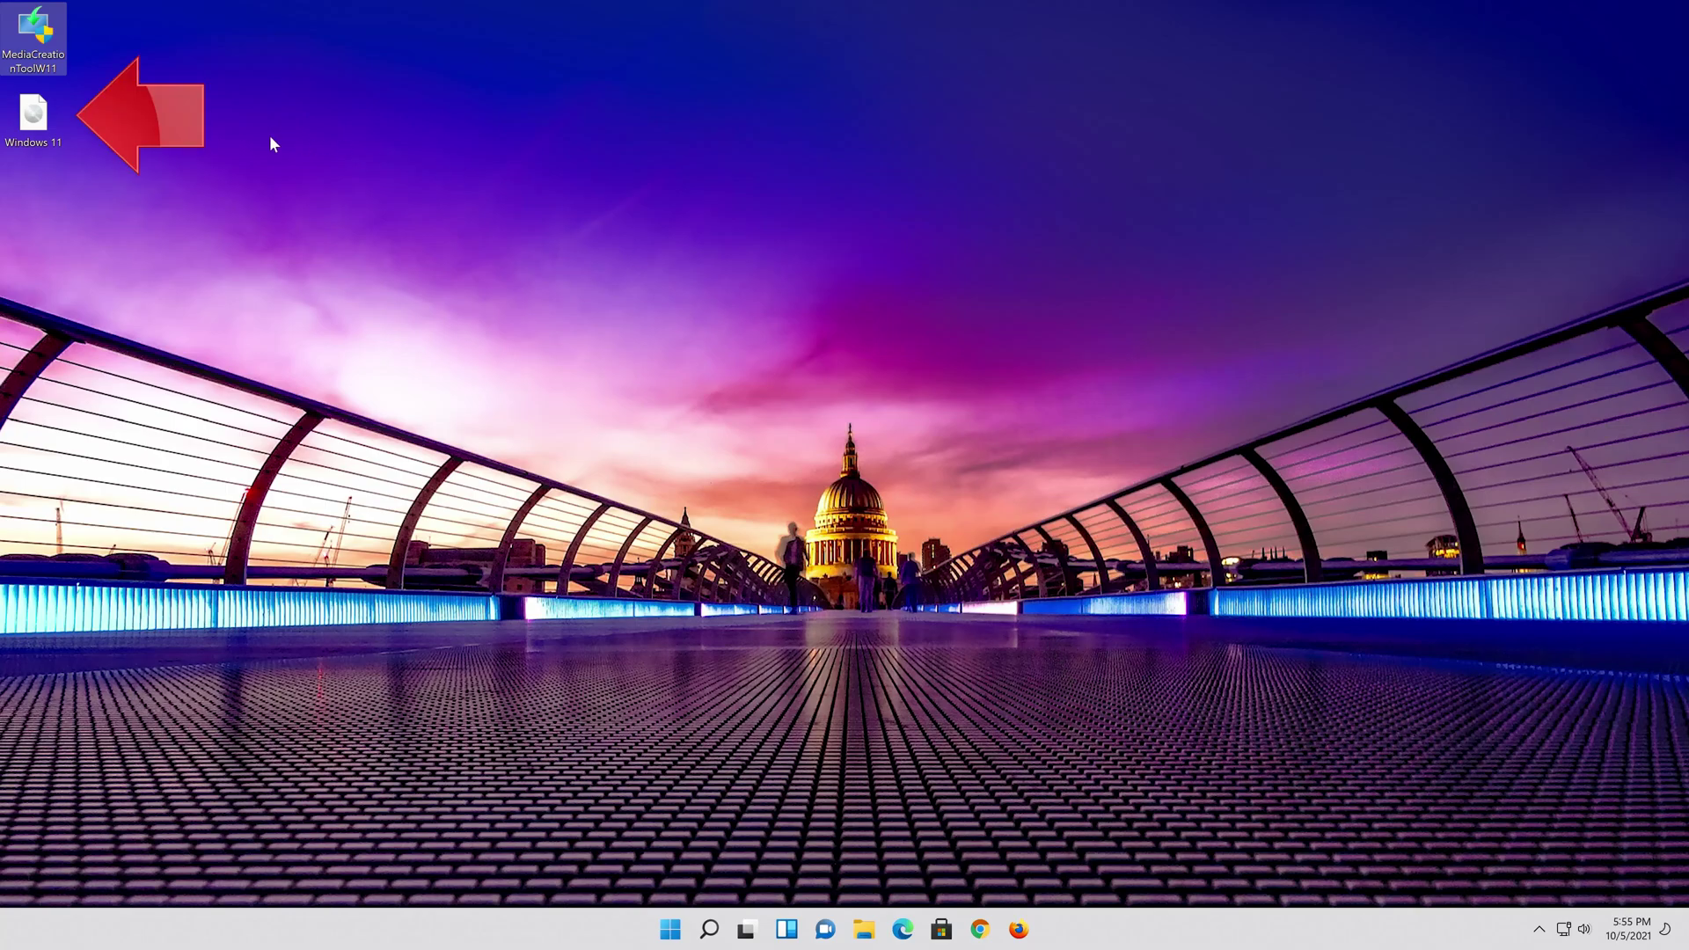
Mount Windows 11.iso from the desktop and run its setup, approving User Account Control
mouse_move(40, 128)
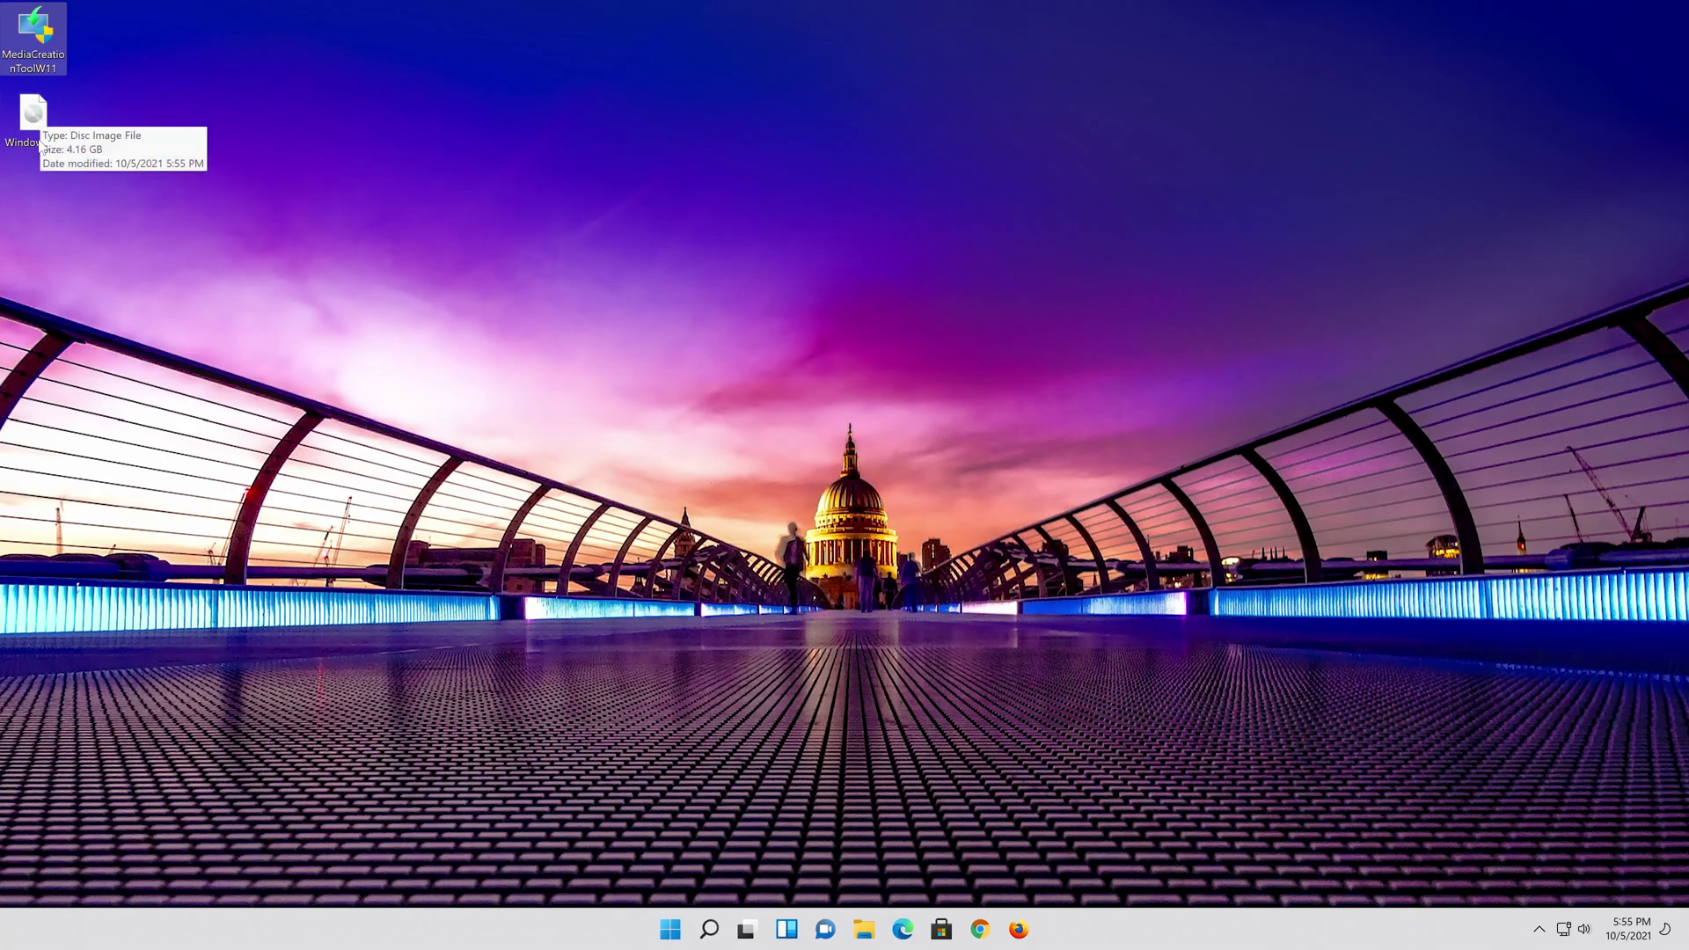
double_click(36, 114)
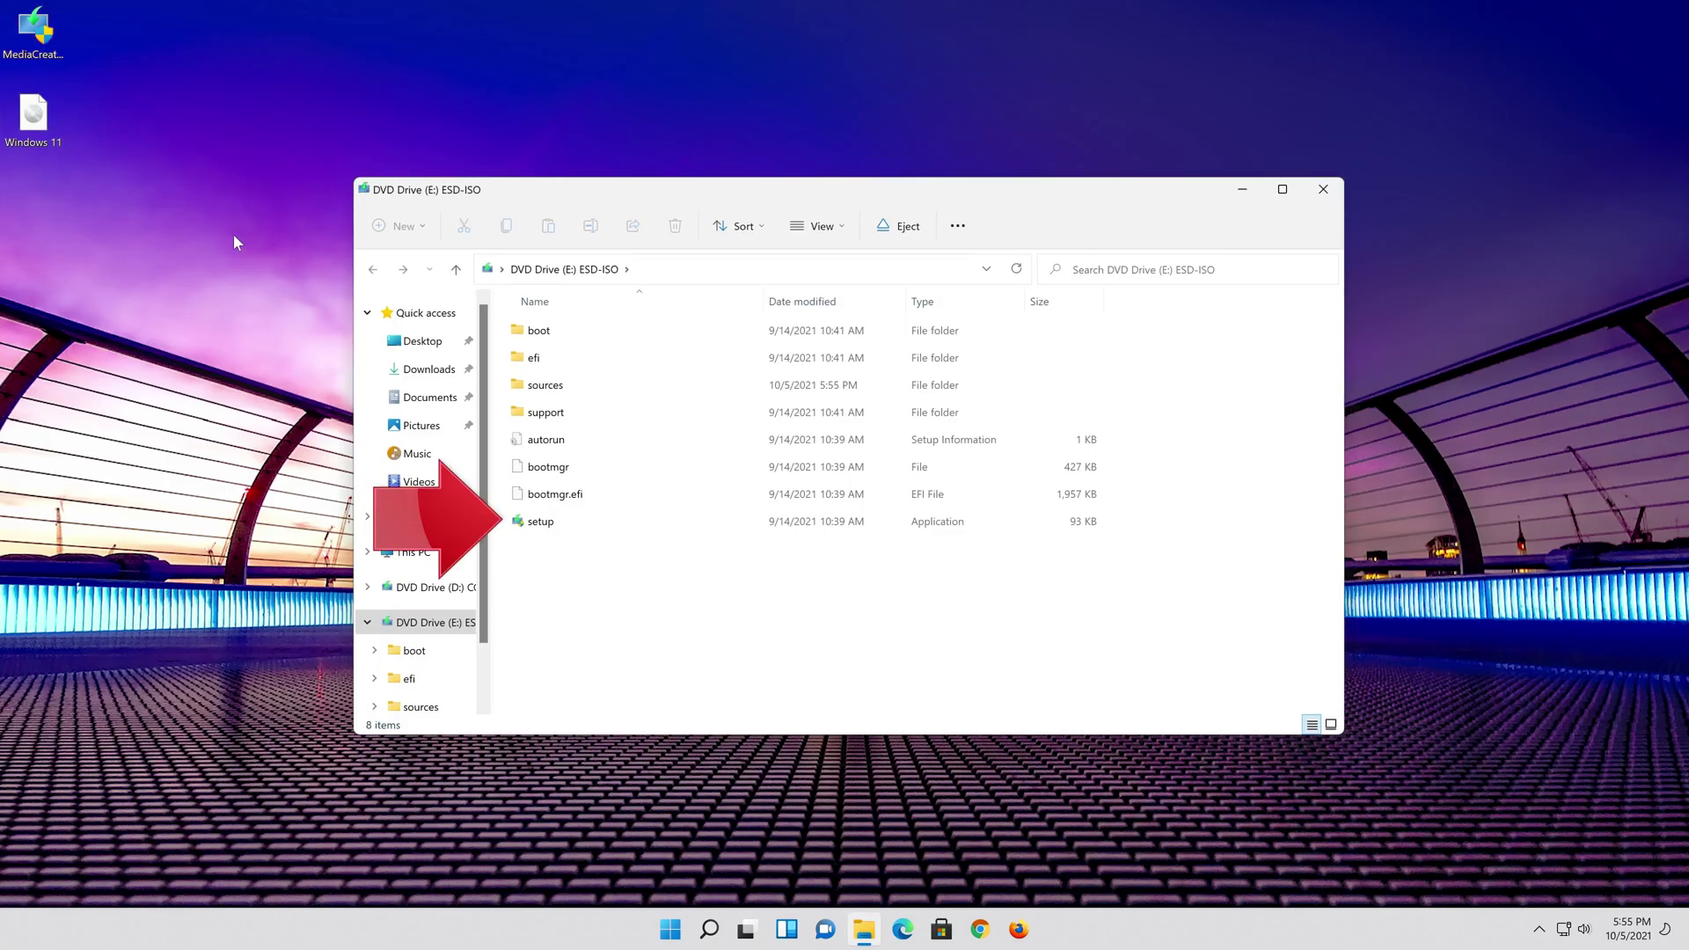
double_click(588, 519)
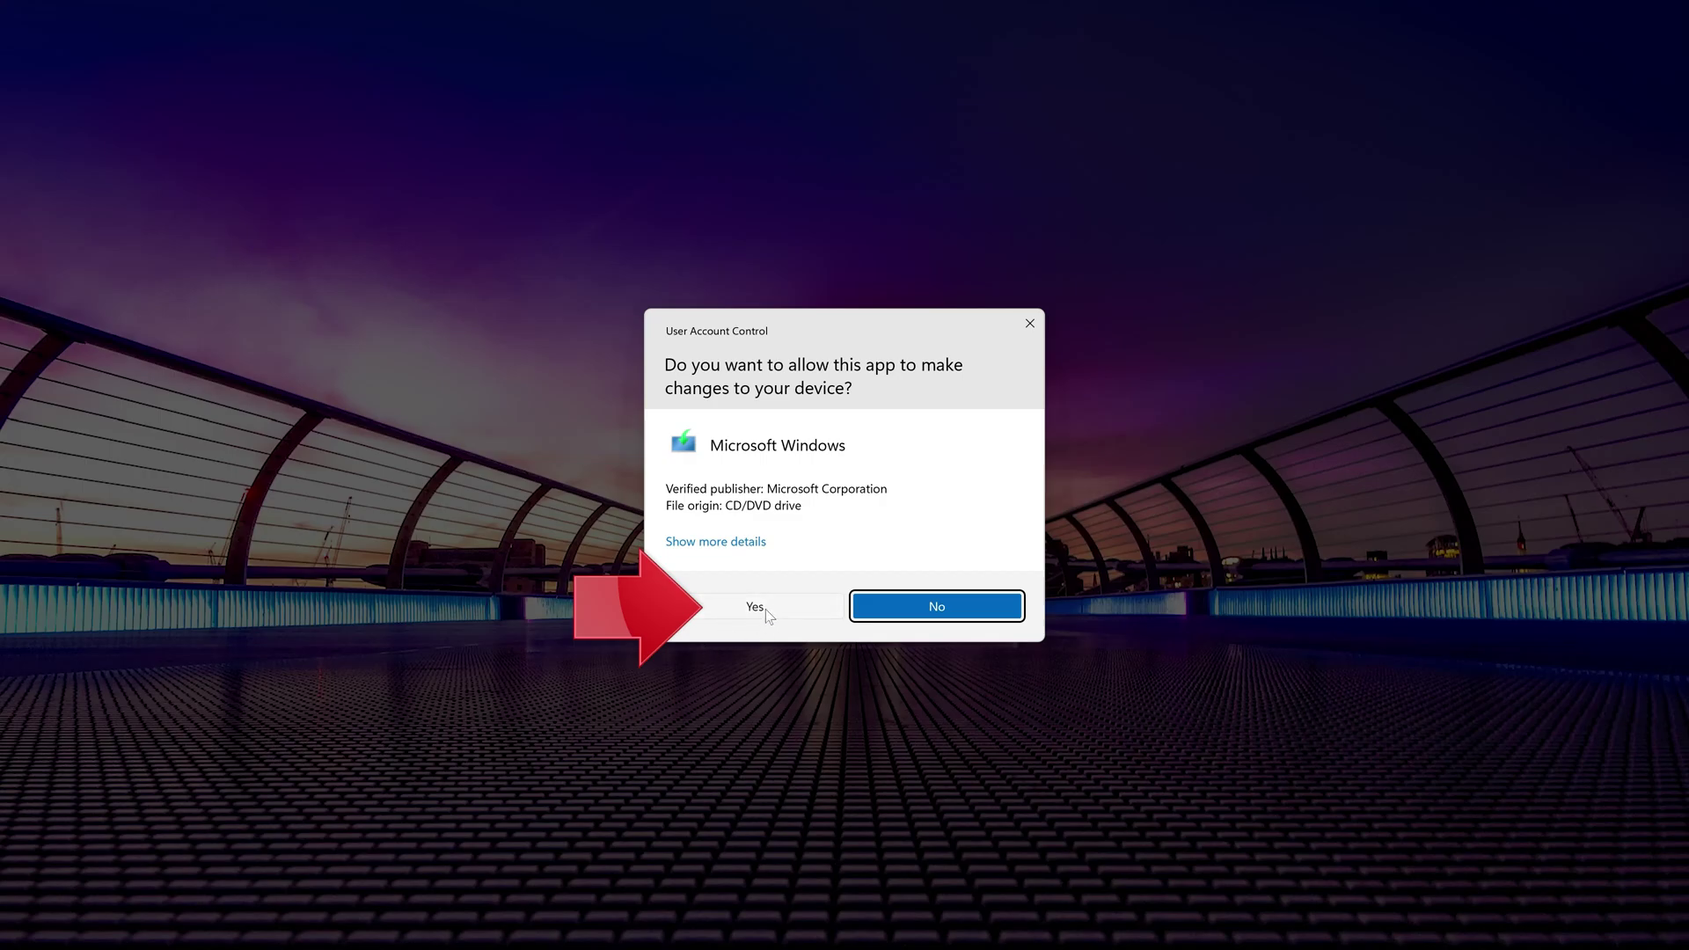
click(765, 609)
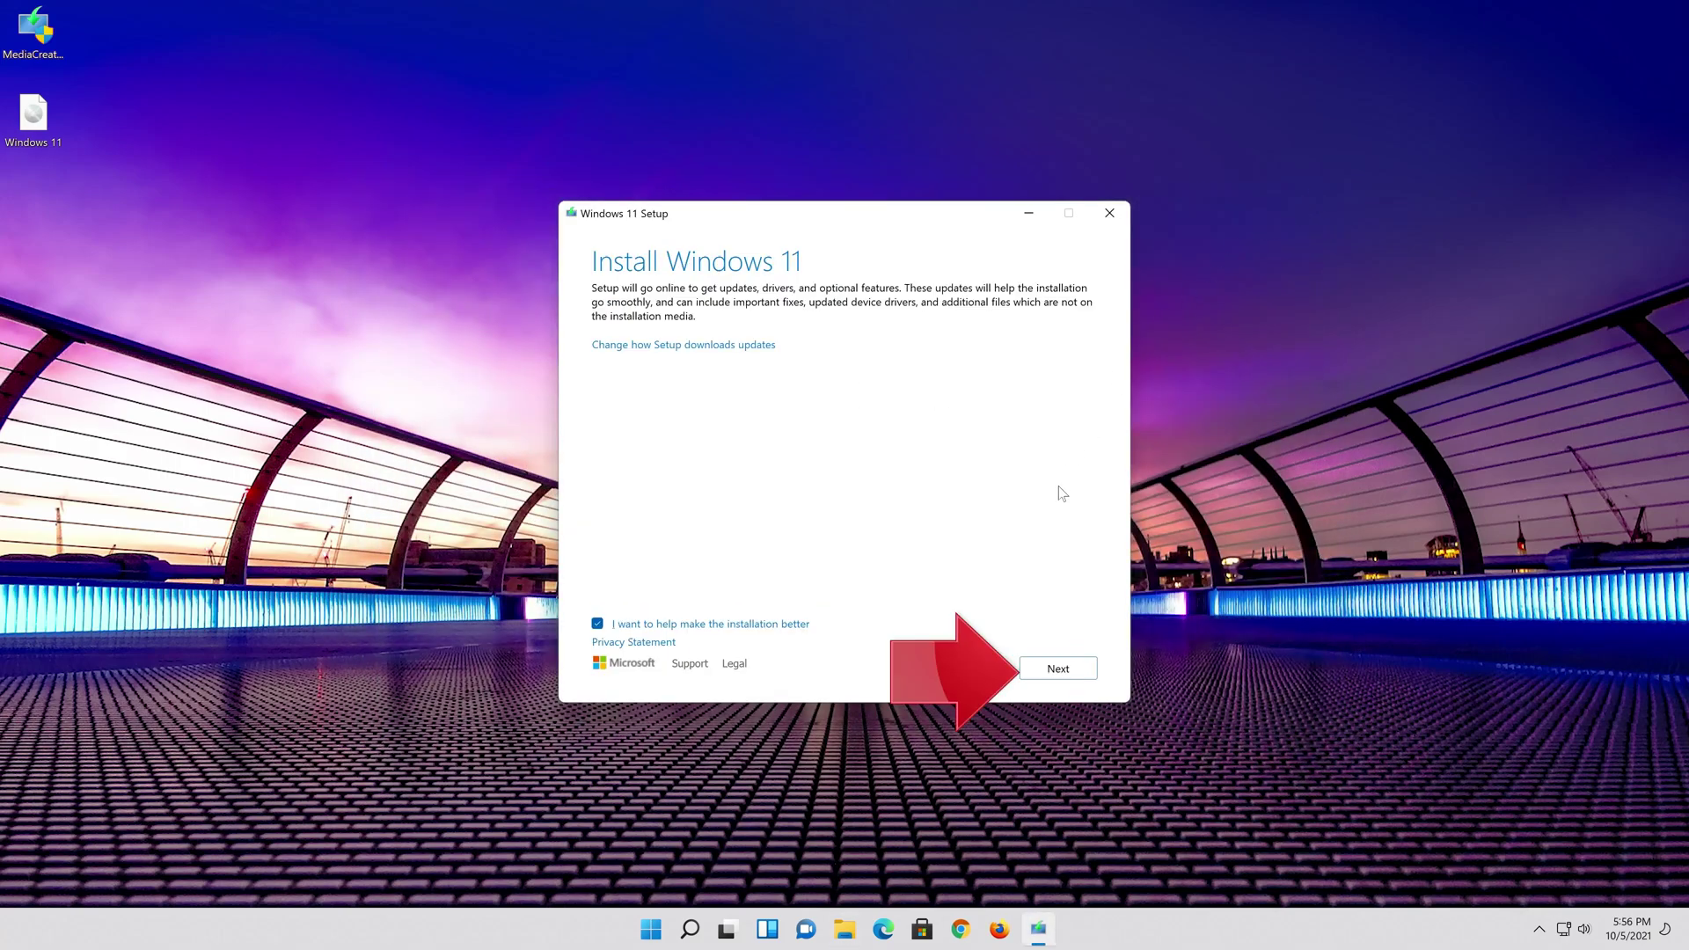
Continue past the setup updates page and accept the Windows 11 license terms
click(1075, 682)
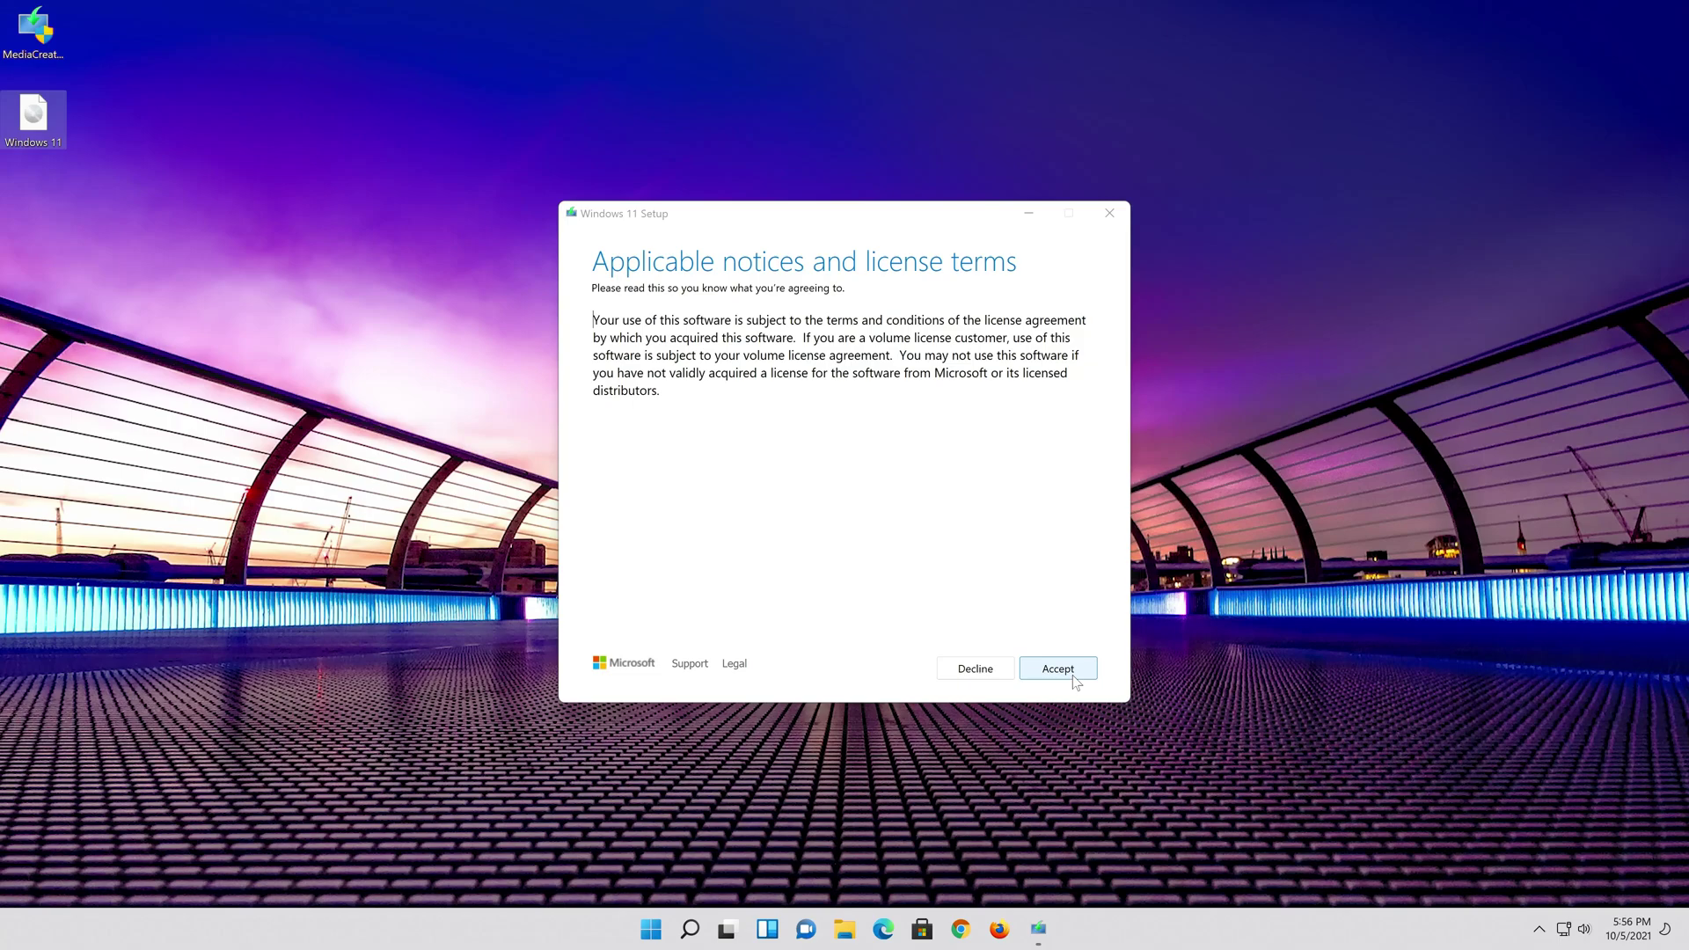
click(1059, 669)
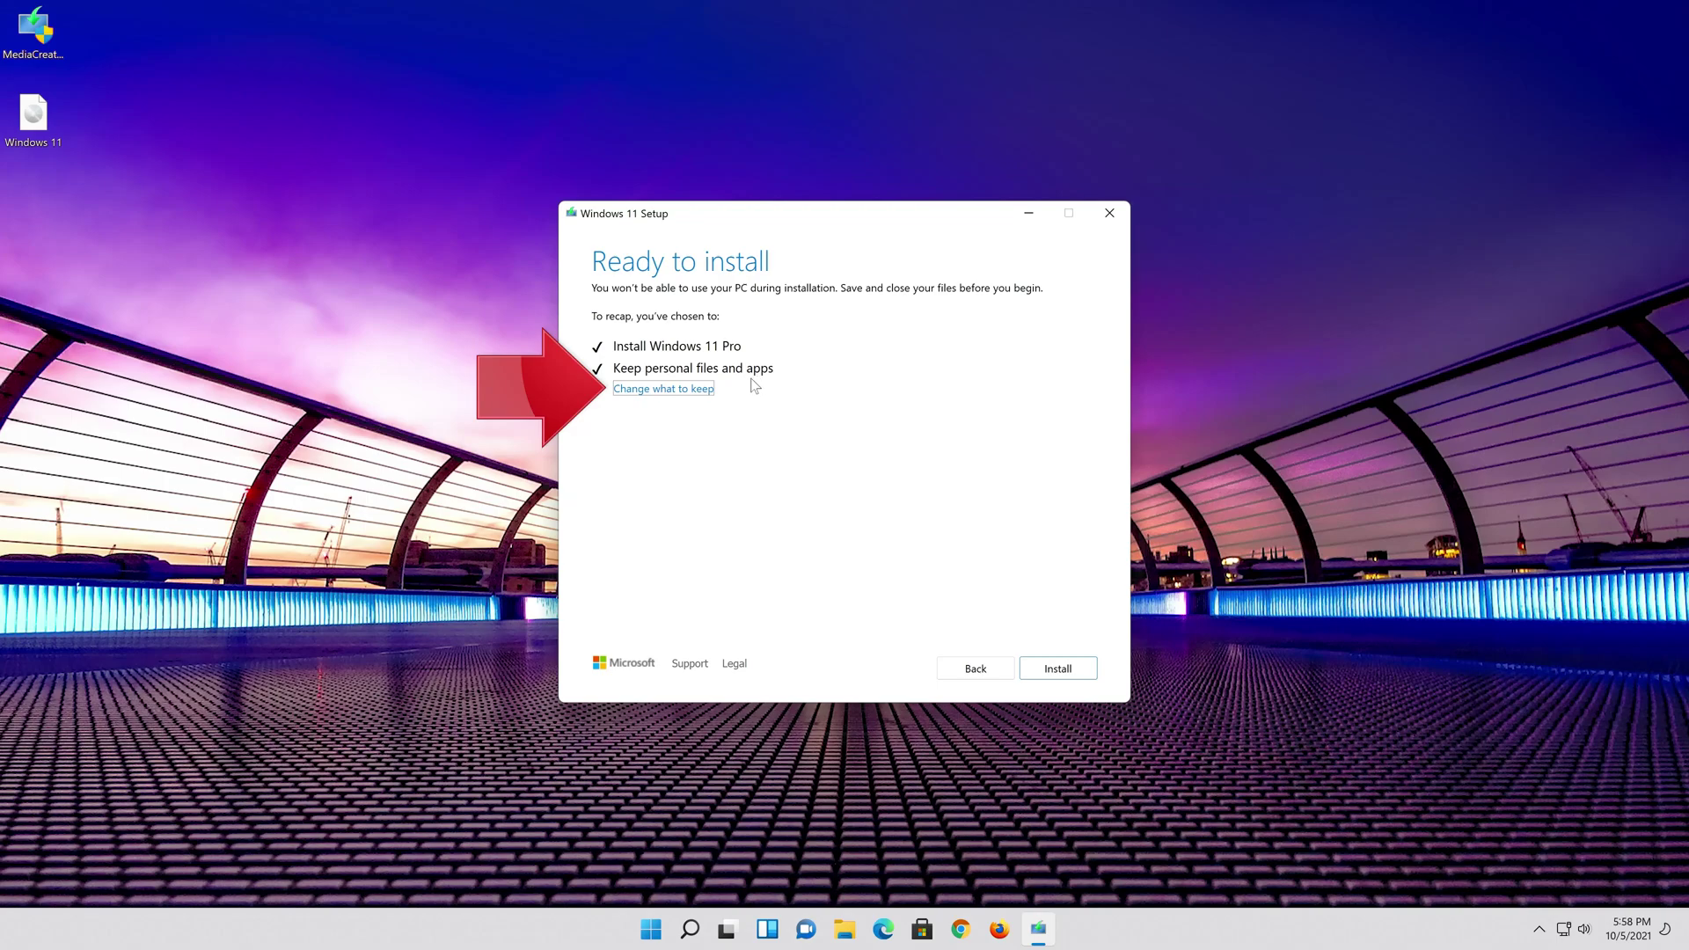
Confirm 'Keep personal files and apps' under Change what to keep, then install Windows 11 Pro
click(694, 391)
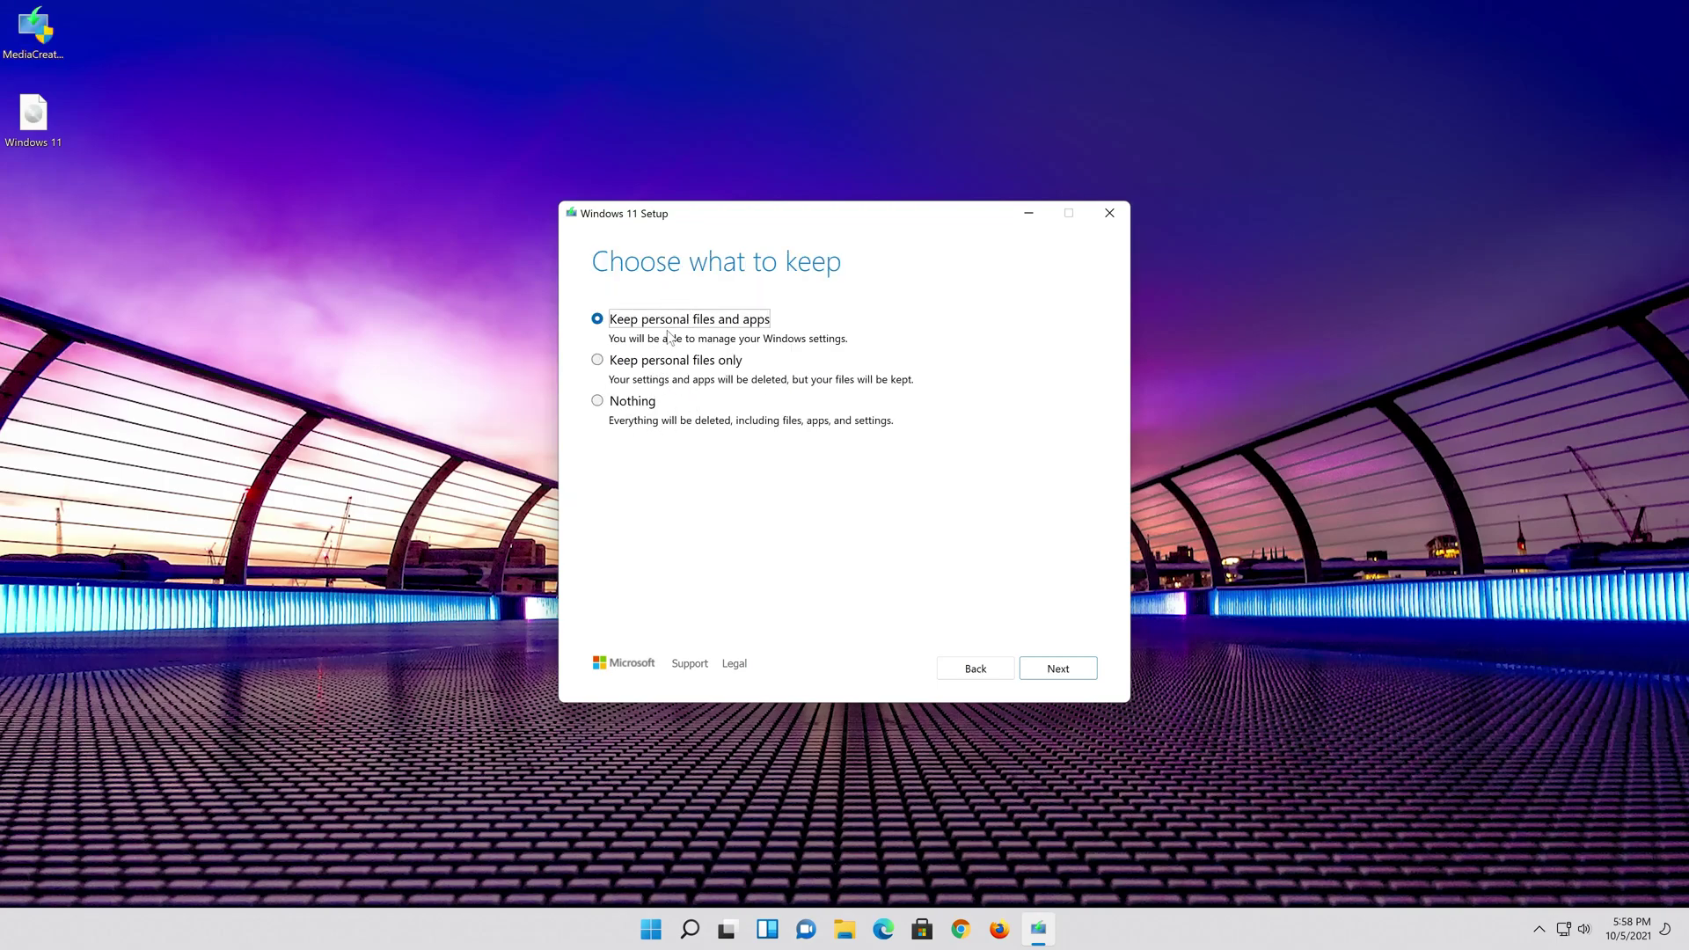
click(1071, 671)
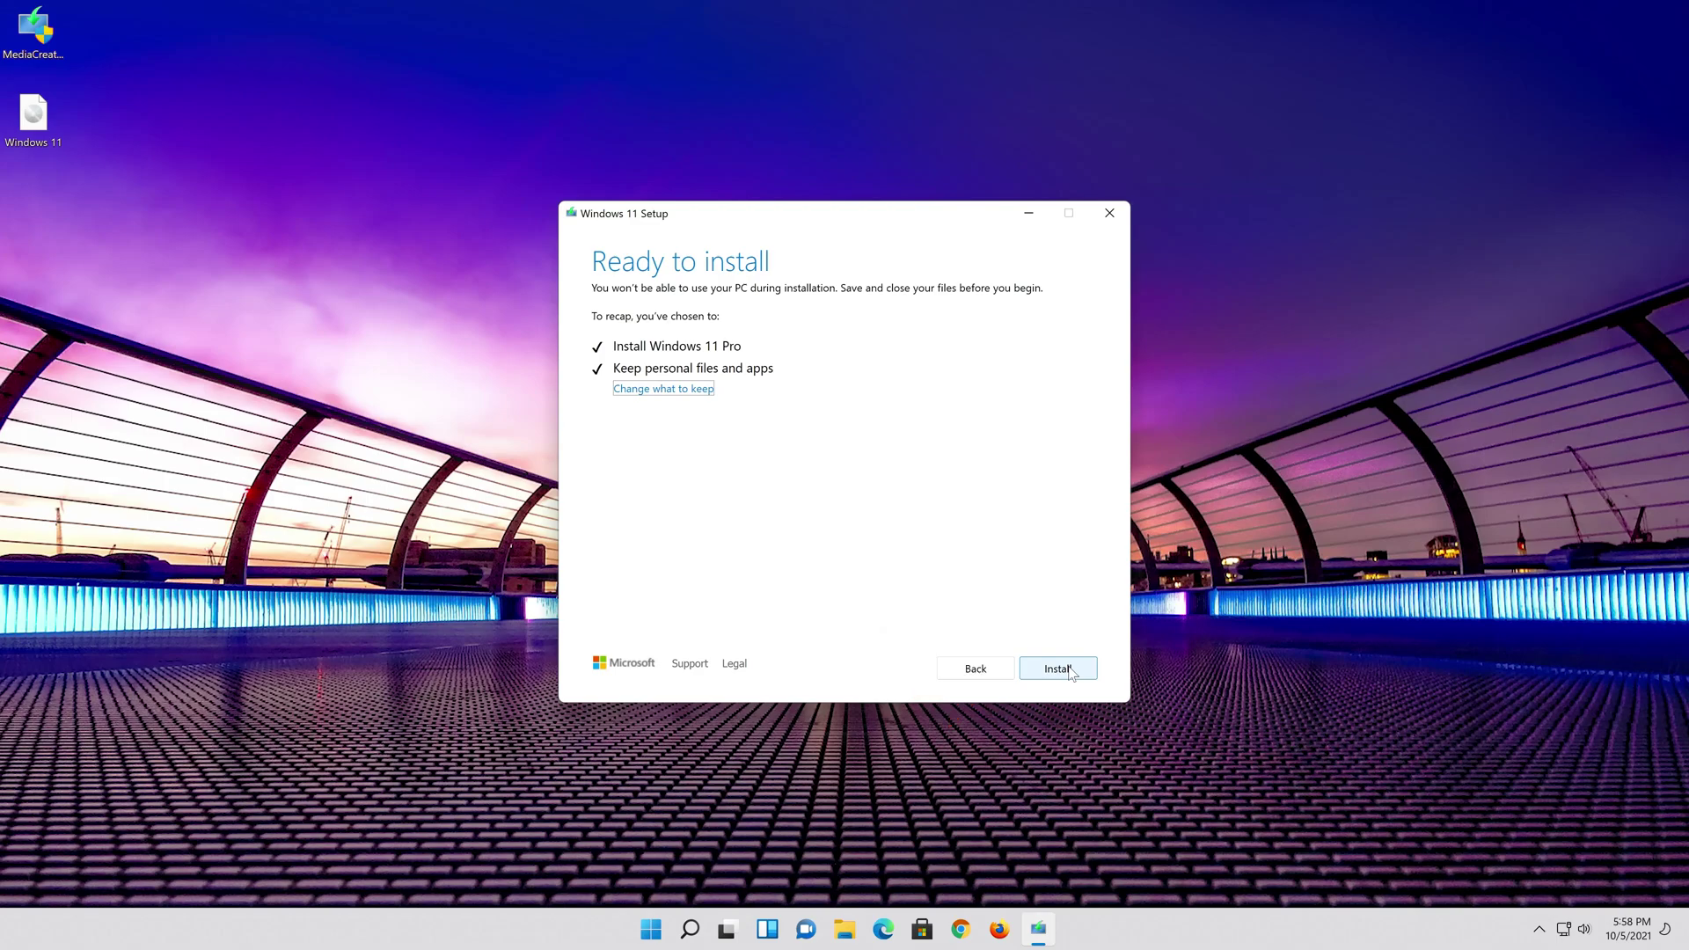
click(1070, 672)
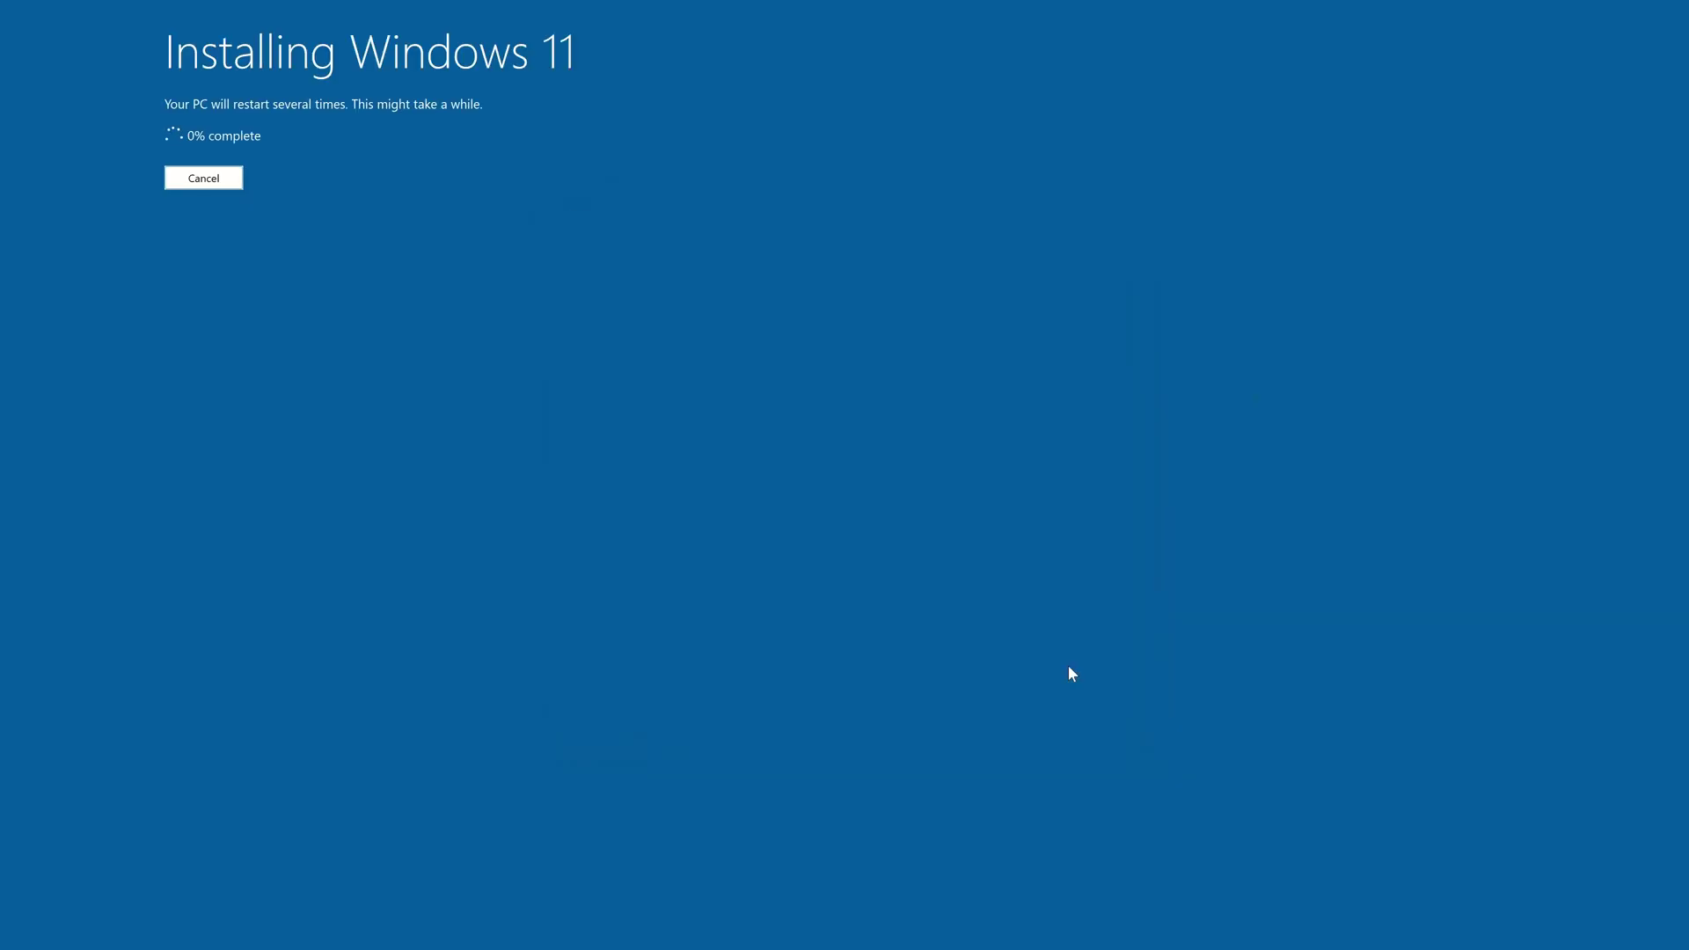